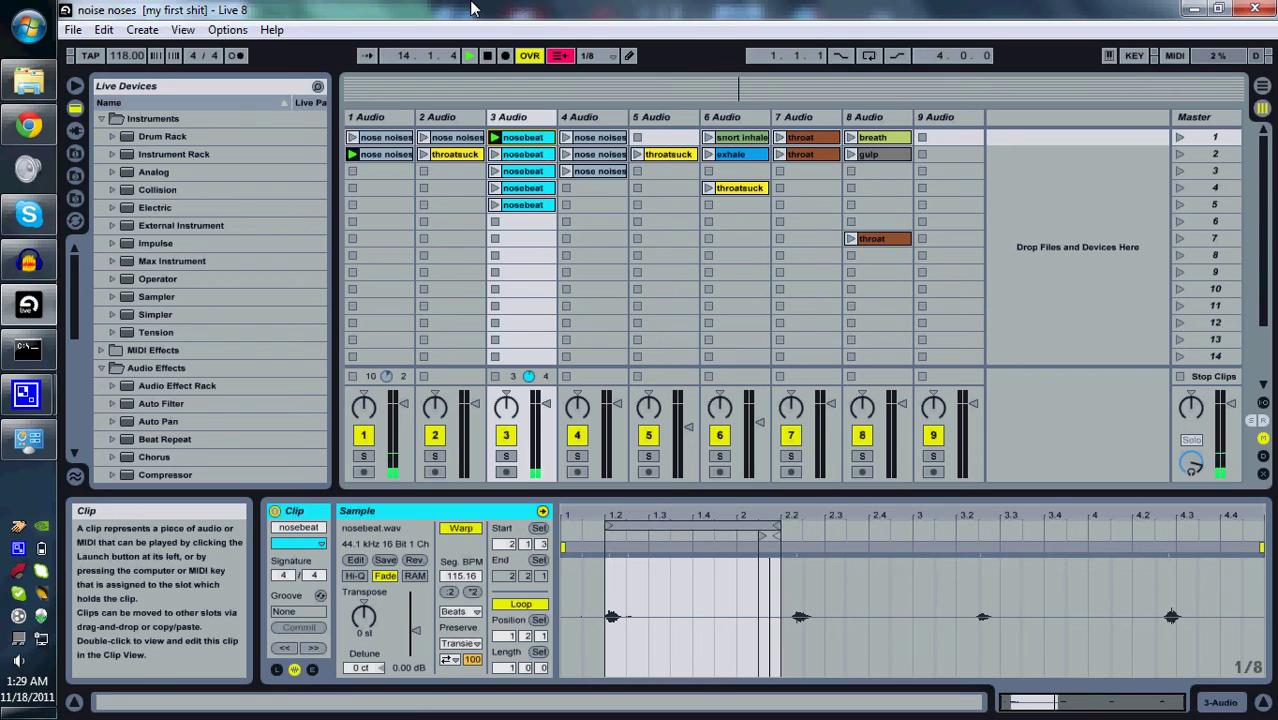
Step: Launch the throatsuck clip on track 5 and stop it with the empty slot below, twice
key("t")
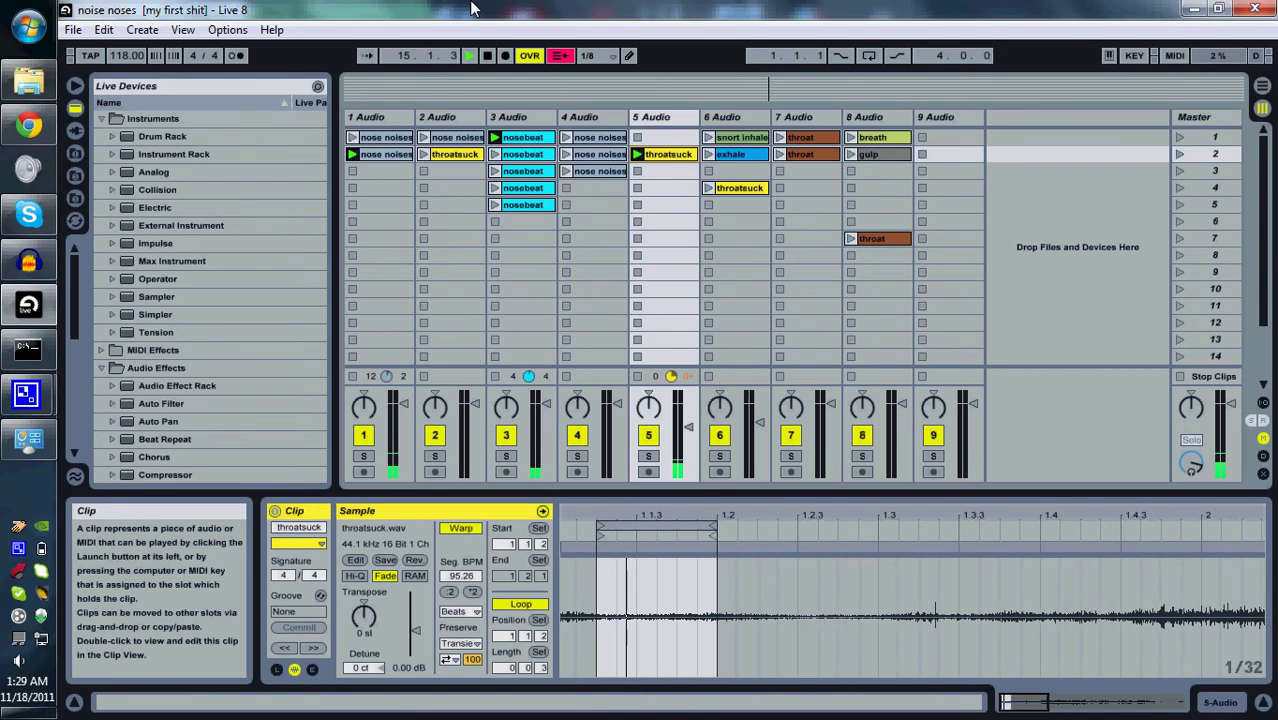
key("g")
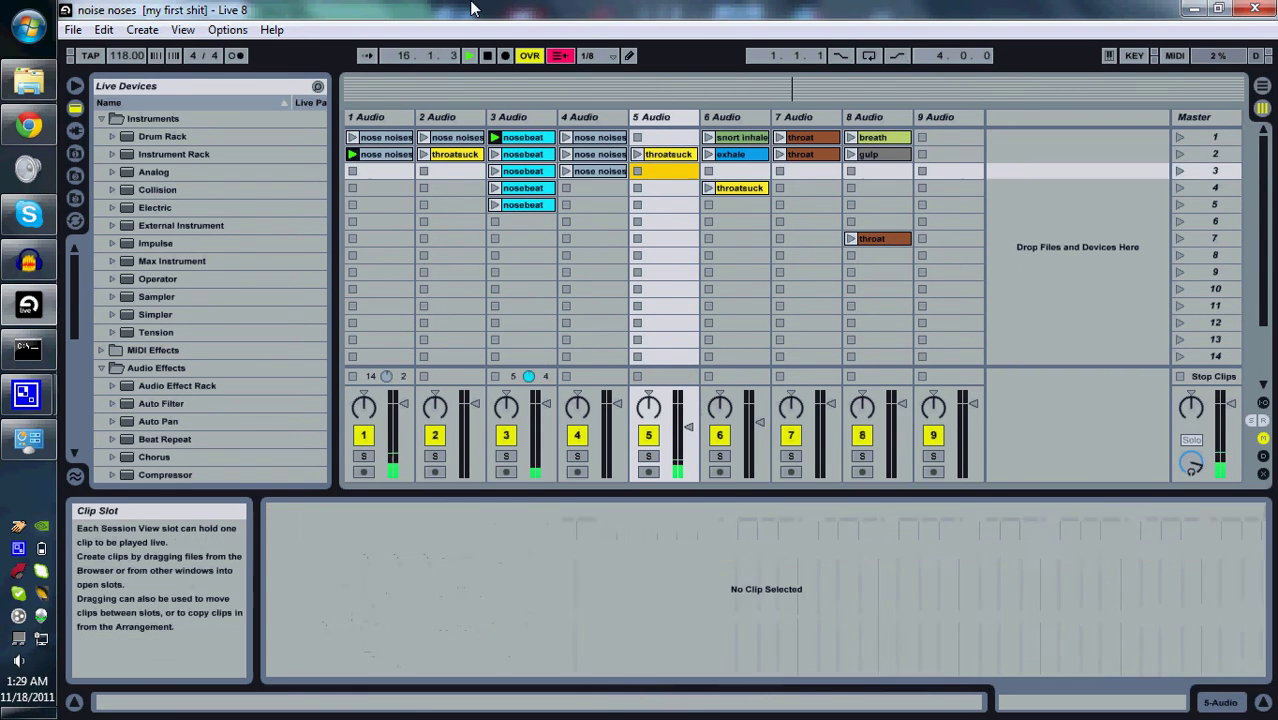
key("Up")
key("Return")
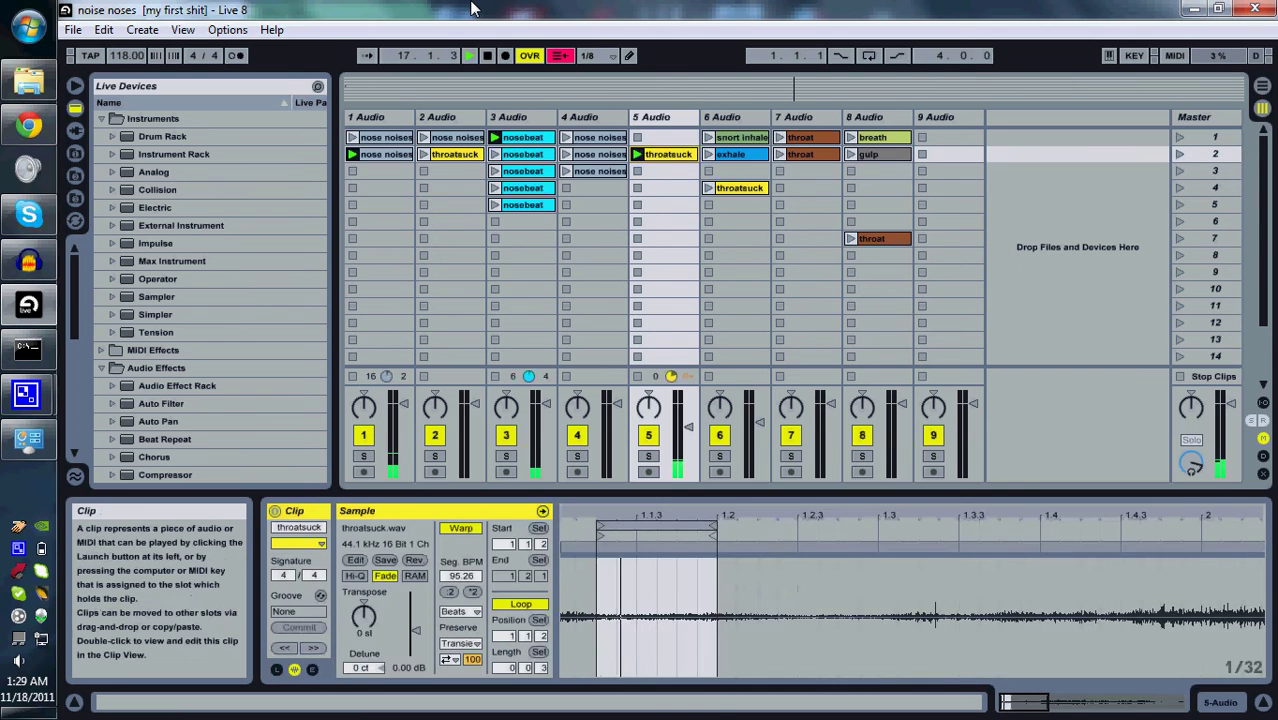
key("g")
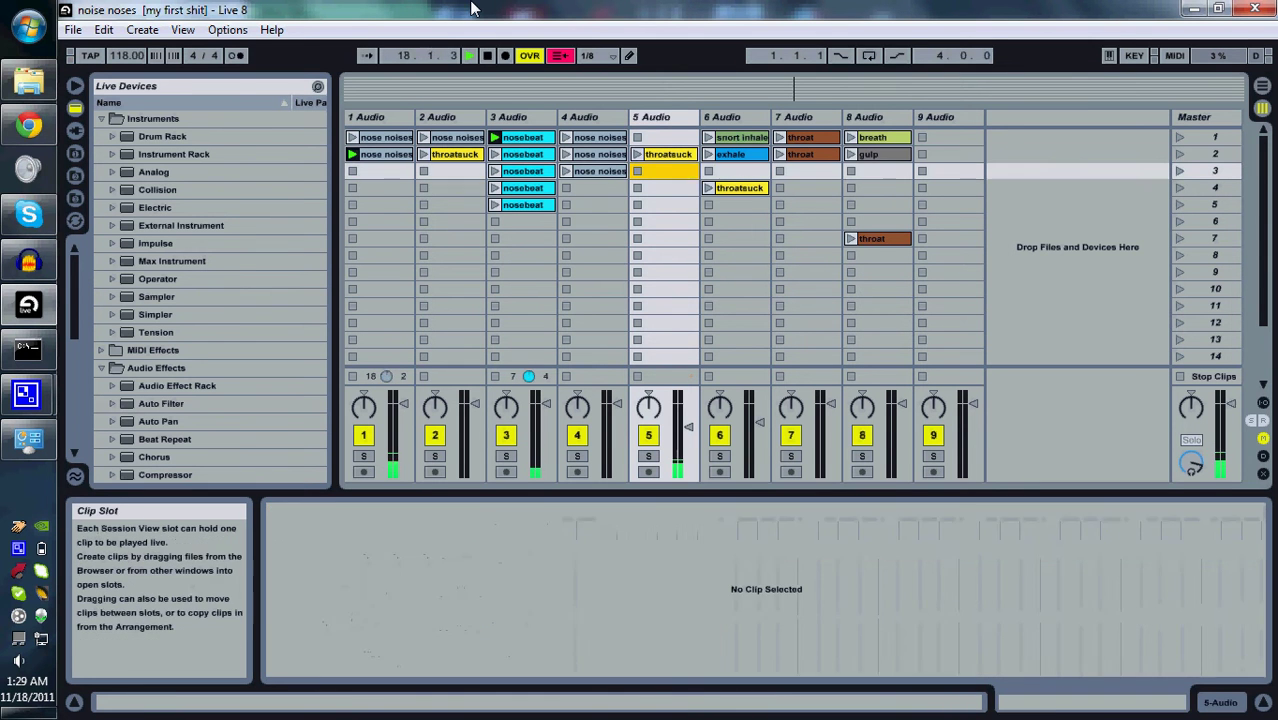
Step: Play the throatsuck clip on track 2 briefly and relaunch the throatsuck clip on track 5
key("w")
key("Down")
key("Return")
key("Right")
key("Right")
key("Right")
key("Up")
key("Return")
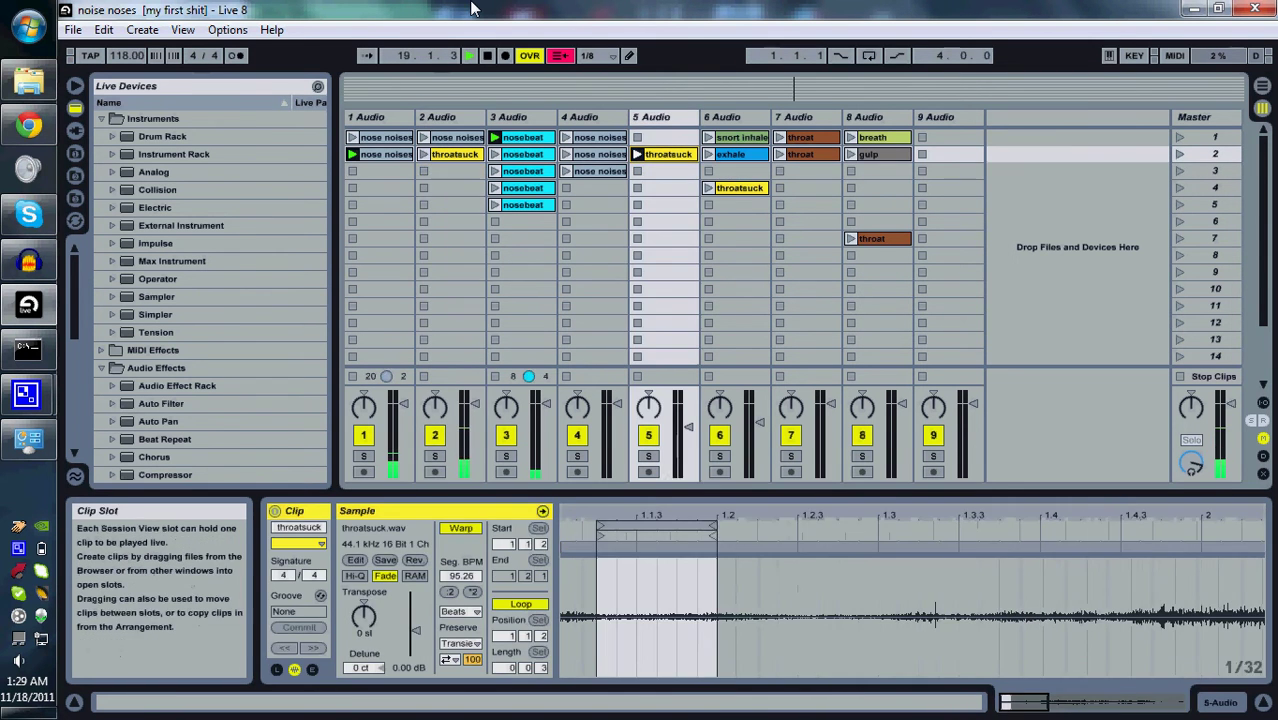
Step: Stop track 5, and trigger and stop the throatsuck clip on track 2 using the scene 3 slots
key("Down")
key("Return")
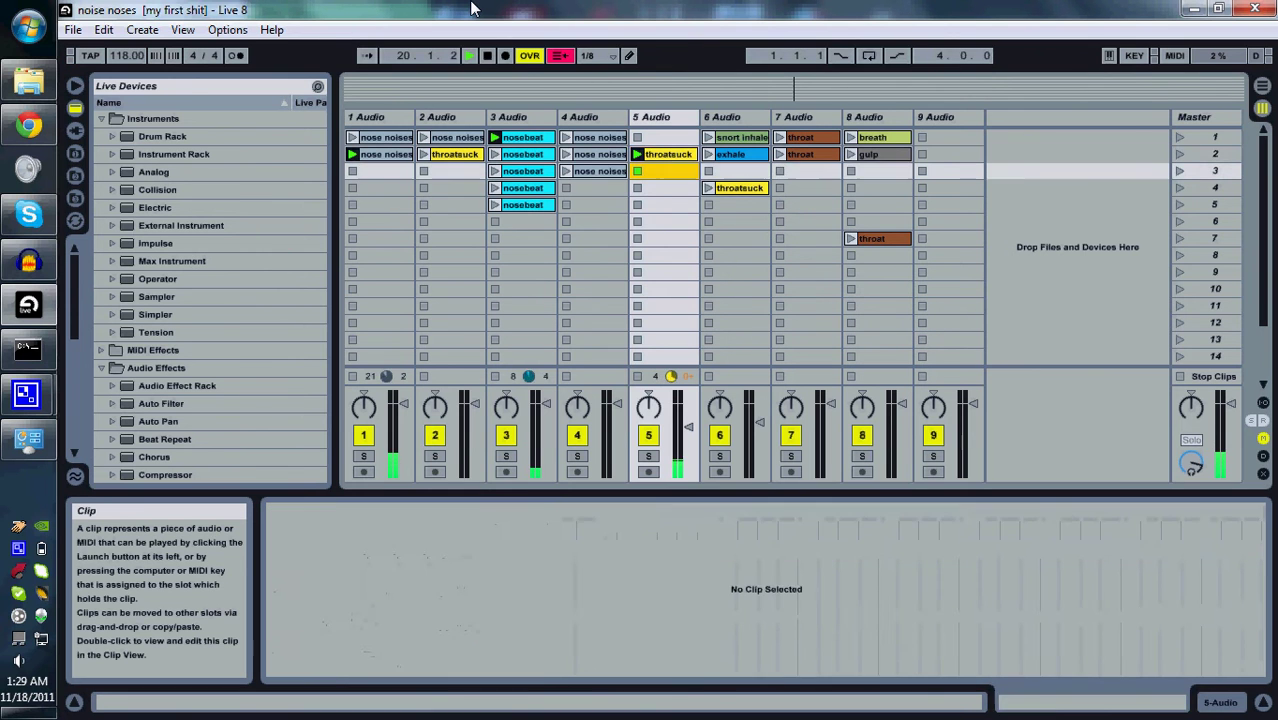
key("Left")
key("Left")
key("Left")
key("Up")
key("Return")
key("Down")
key("Return")
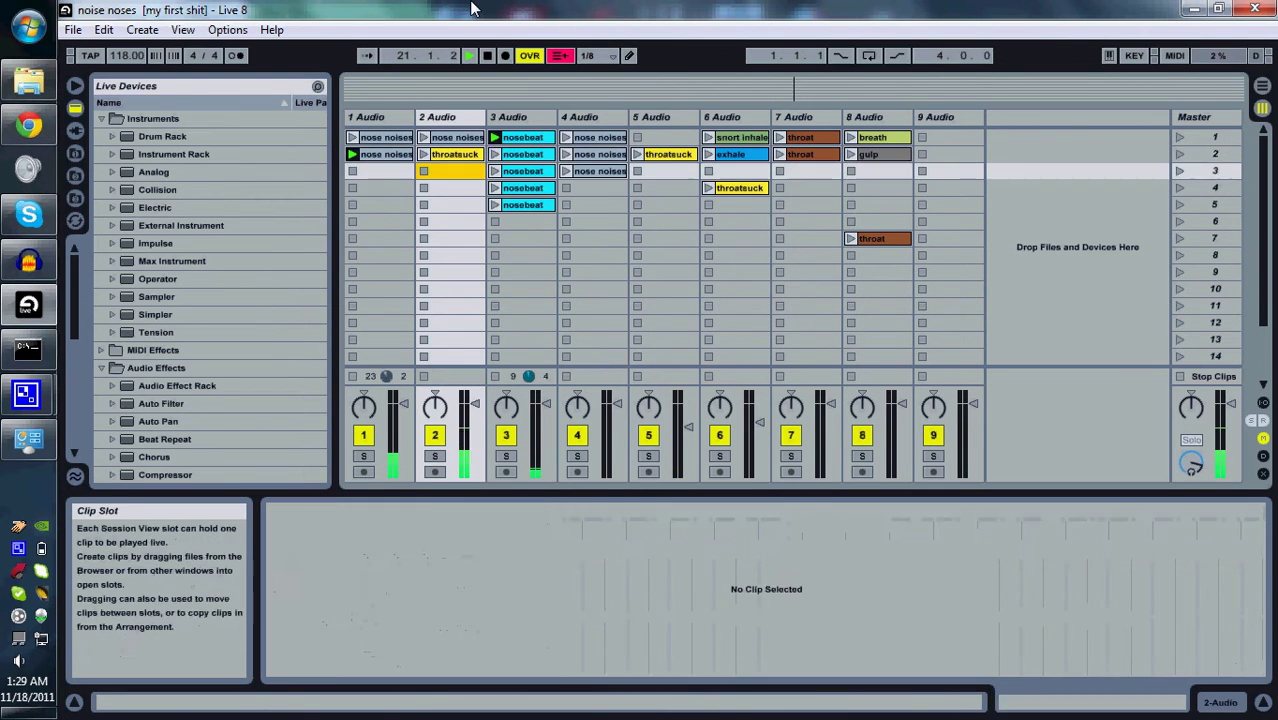
Step: Launch the throatsuck clip on track 5 again and stop it with the empty scene 3 slot
key("Right")
key("Right")
key("Right")
key("Up")
key("Return")
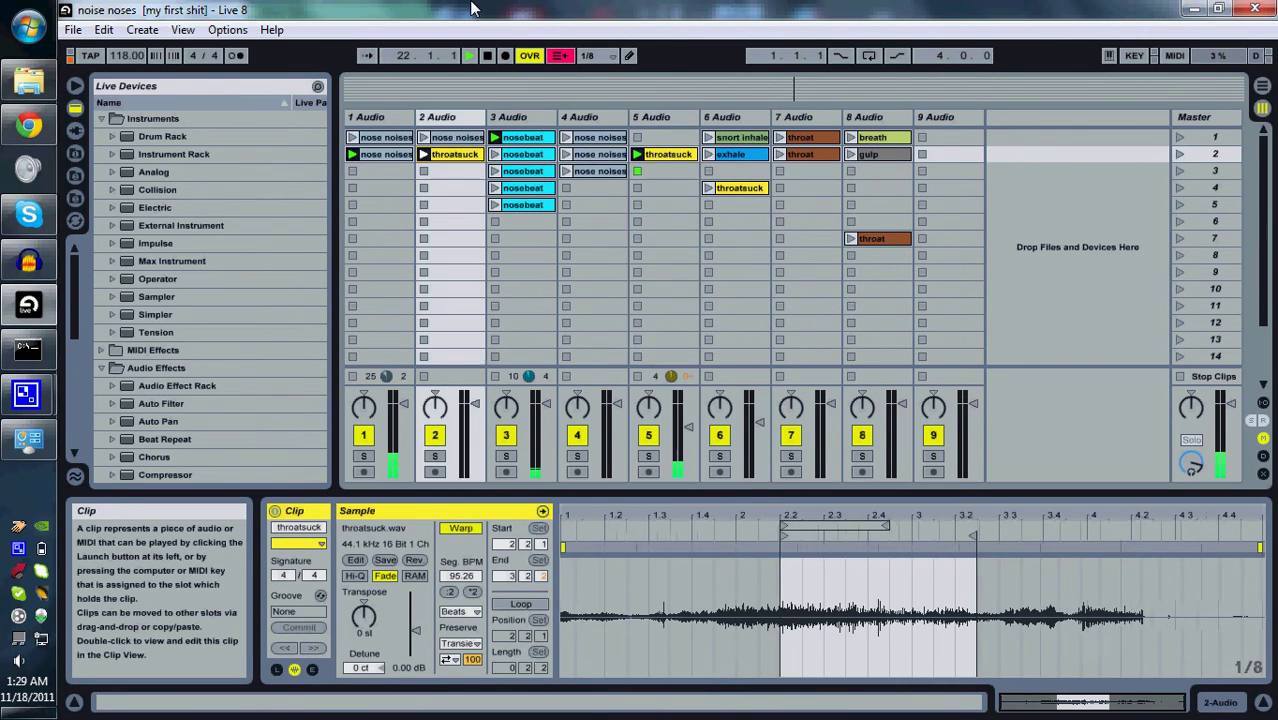
key("Down")
key("Return")
Step: Launch the throatsuck clip on track 2 and stop it with the empty slot below
key("Left")
key("Left")
key("Left")
key("Up")
key("Return")
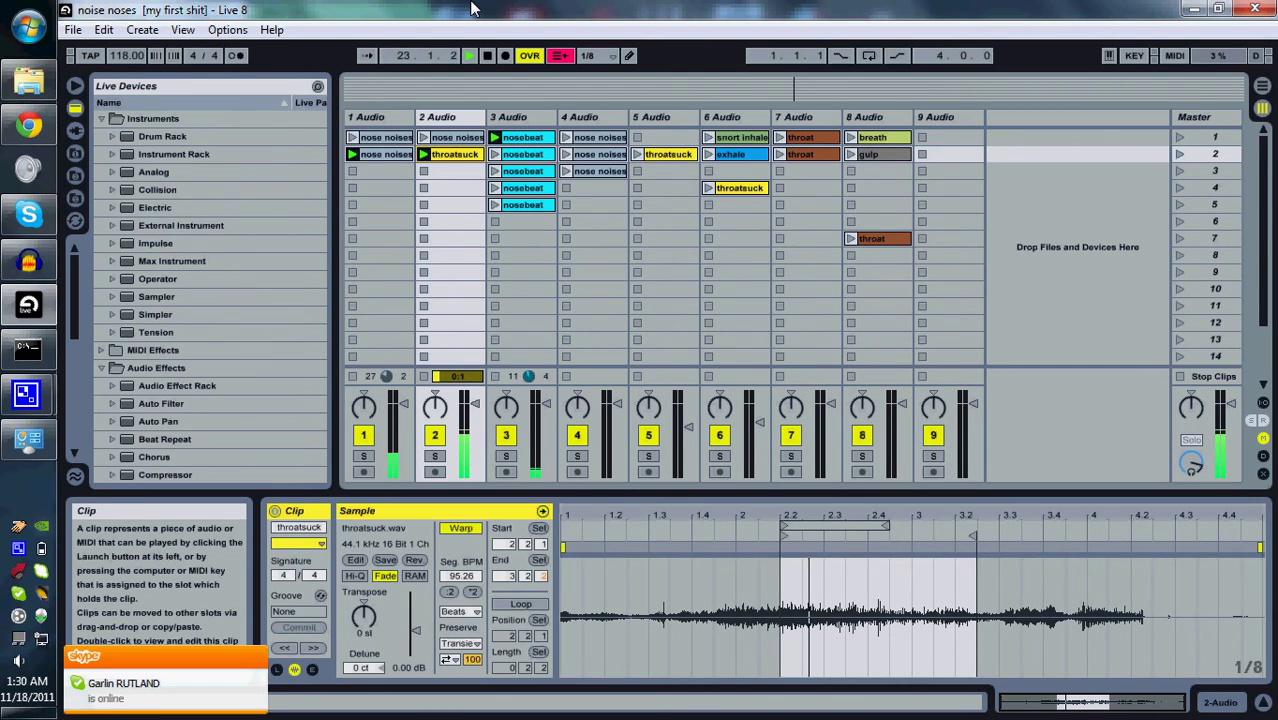
key("Down")
key("Return")
Step: Launch the gulp clip in scene 2 of track 8
key("Right")
key("Right")
key("Right")
key("Right")
key("Right")
key("Right")
key("Up")
key("Return")
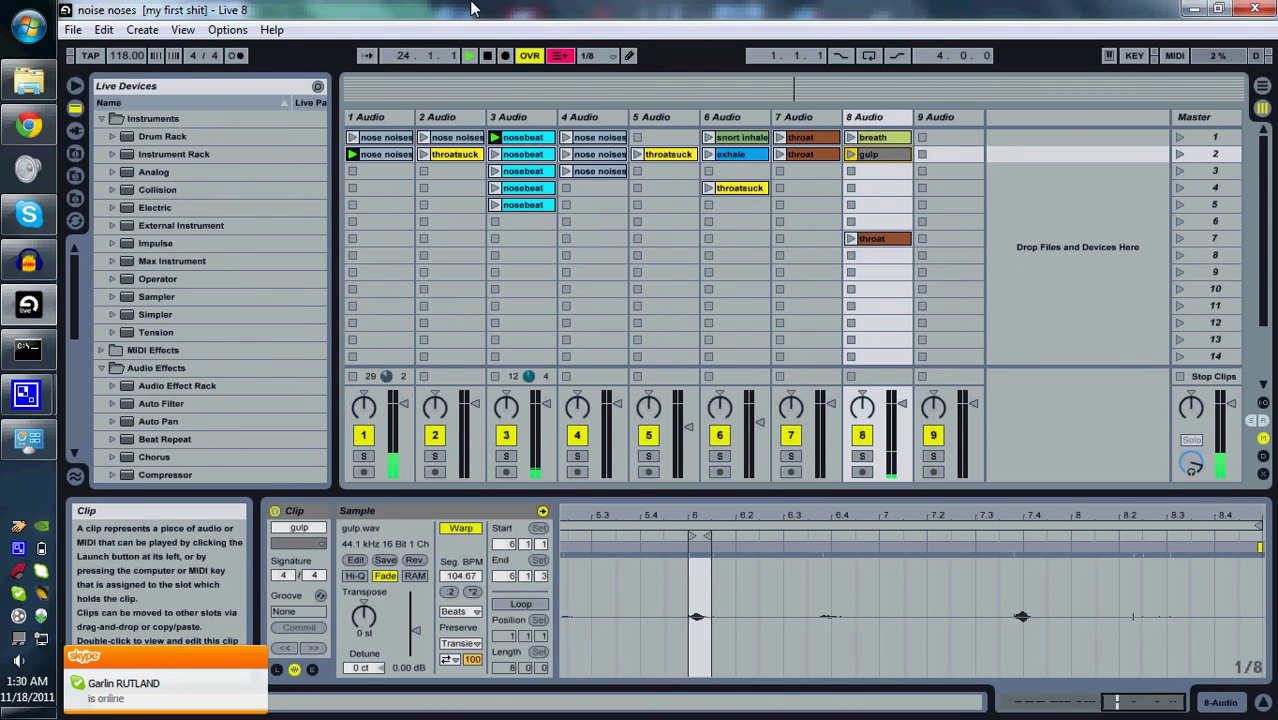
Step: Launch the breath clip on track 8 and the scene 1 throat clip on track 7
key("Down")
key("Return")
key("Left")
key("Up")
key("Return")
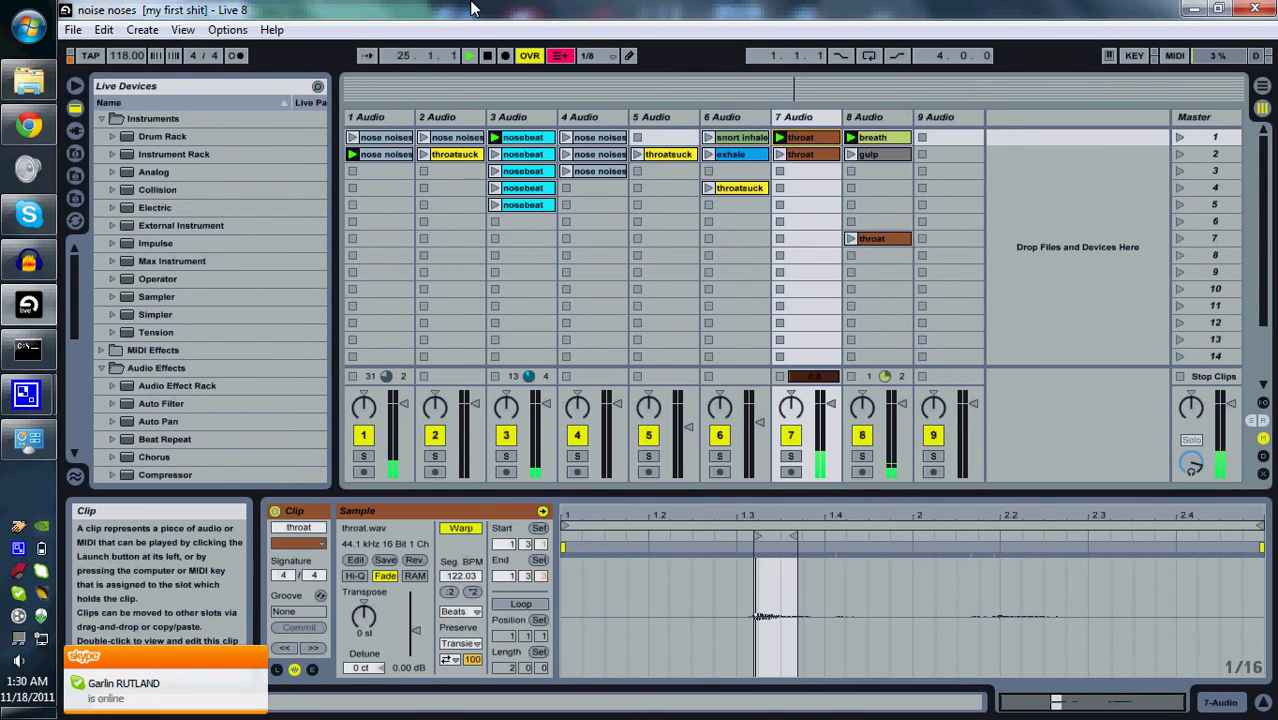
Step: Launch the exhale clip on track 6, followed by the throatsuck clip in scene 4 of the same track
key("Left")
key("Down")
key("Return")
key("Return")
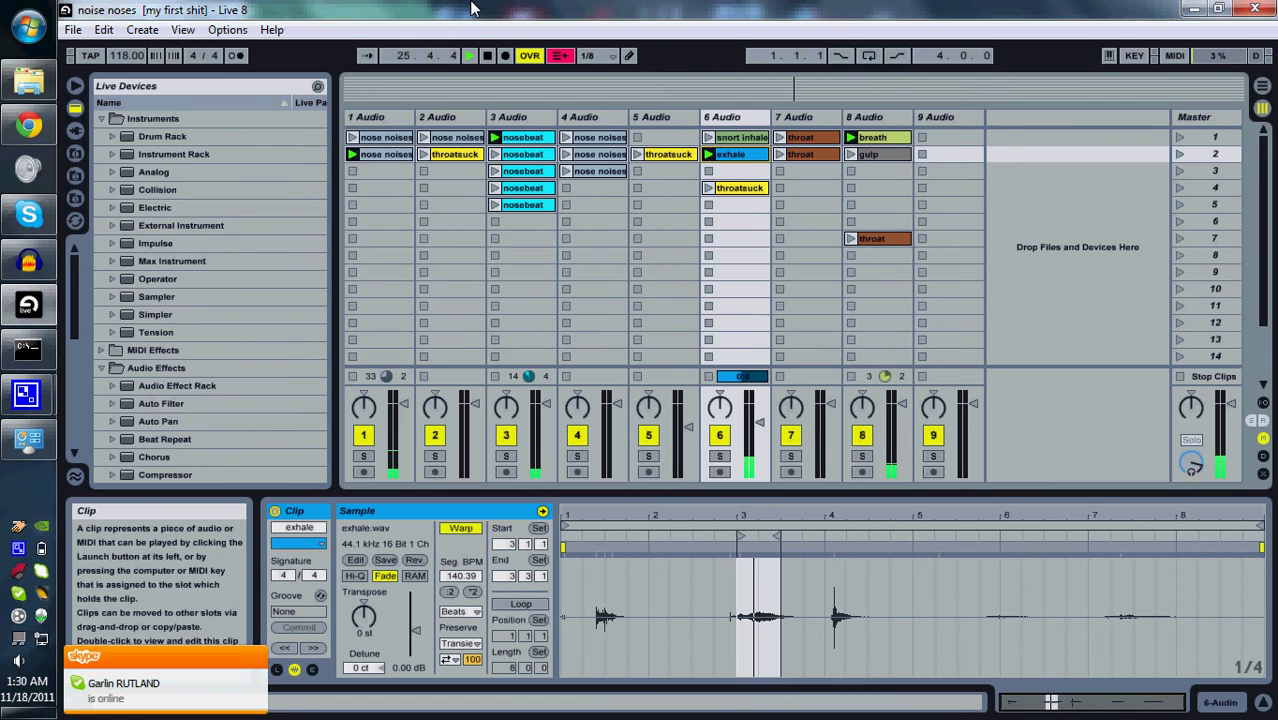
key("Down")
key("Down")
key("Return")
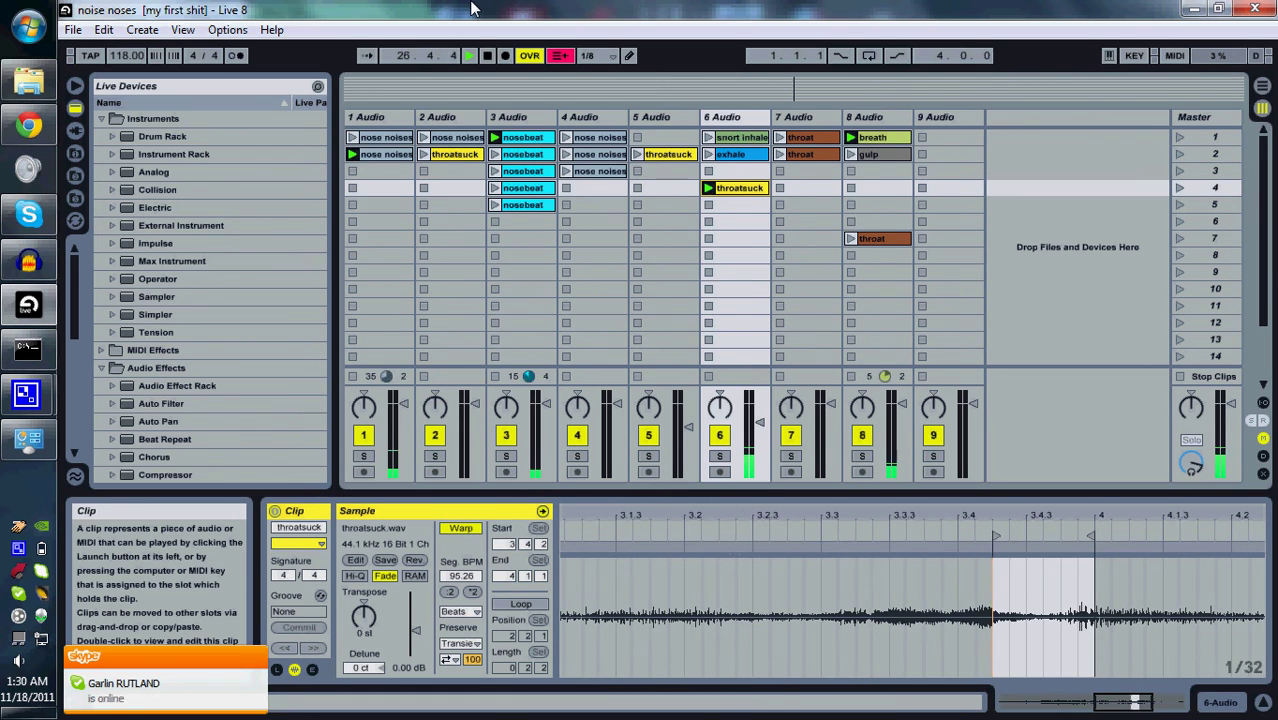
Step: Switch track 6 back to the exhale clip and retrigger its throatsuck clip
key("Up")
key("Up")
key("Return")
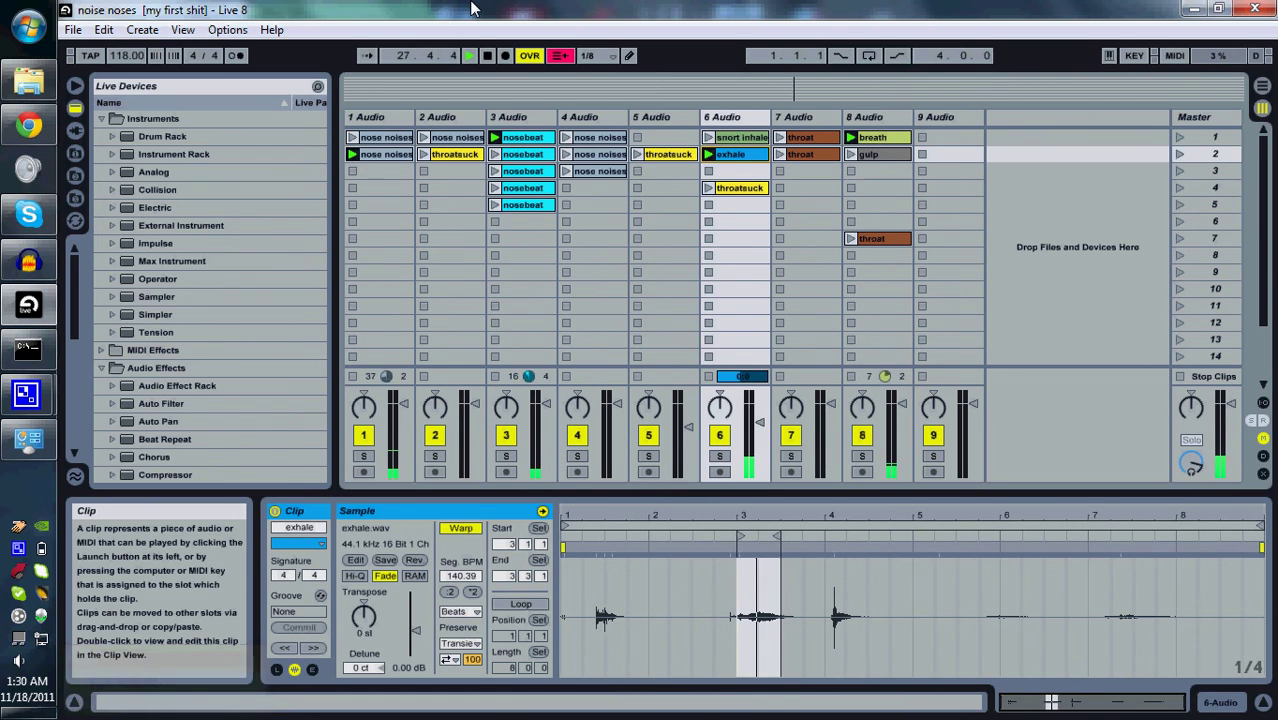
key("Down")
key("Down")
key("Return")
Step: Launch the snort inhale clip on track 6 and the gulp clip on track 8
key("Up")
key("Up")
key("Up")
key("Return")
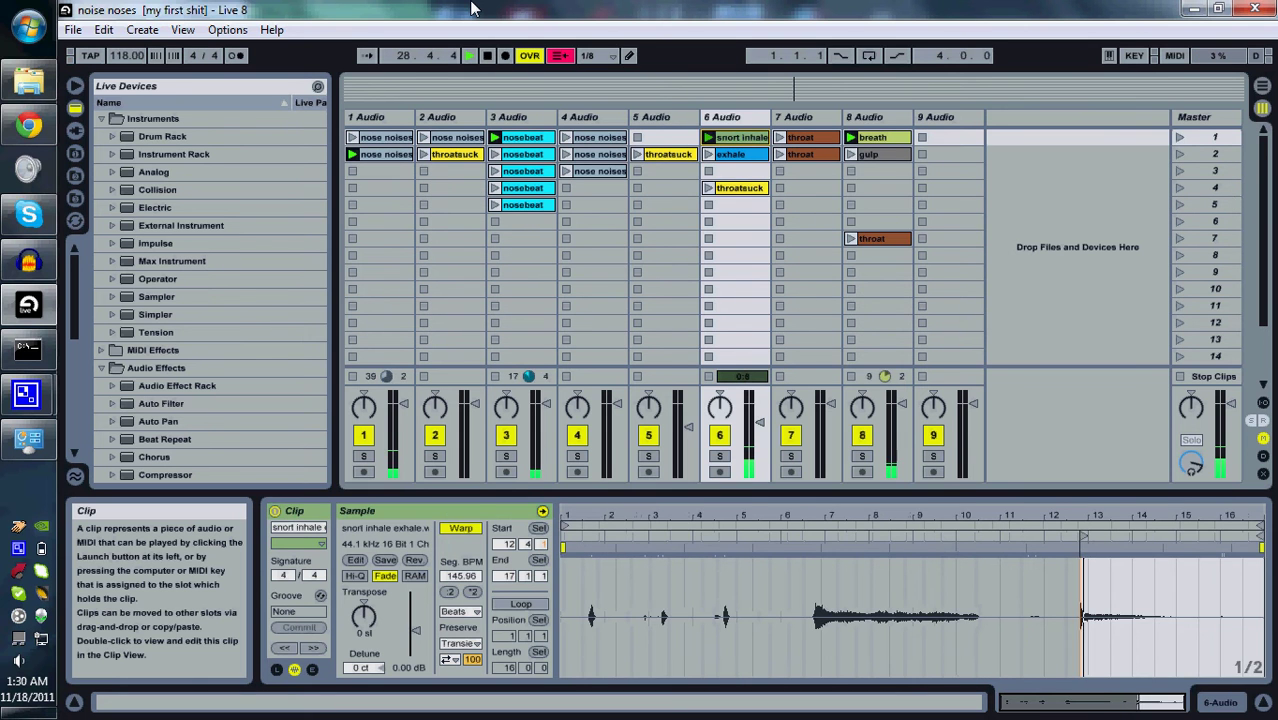
key("Right")
key("Right")
key("Down")
key("Return")
Step: Retrigger the gulp clip on track 8
key("Left")
key("Left")
key("Down")
key("Right")
key("Right")
key("Up")
key("Return")
Step: Launch the breath clip on track 8 and the throat clip in scene 1 of track 7
key("Up")
key("Return")
key("Left")
key("Return")
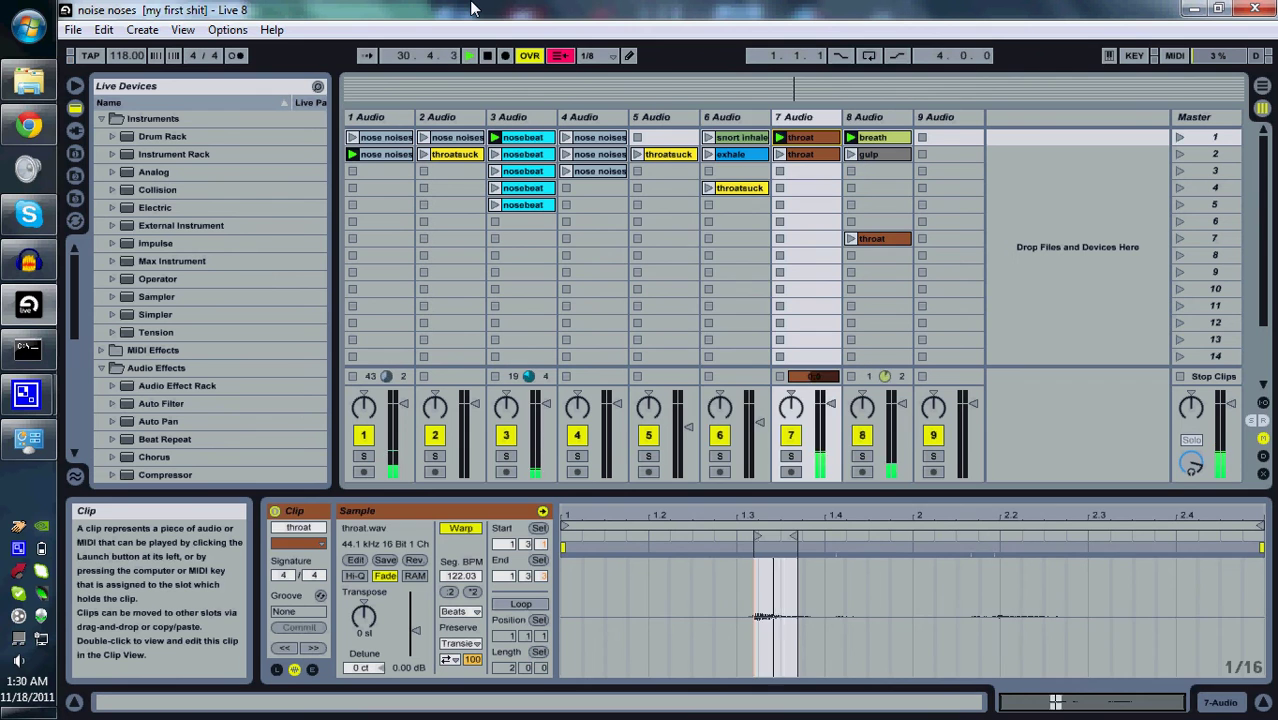
Step: Trigger the snort inhale clip on track 6 and the gulp clip on track 8
key("Left")
key("Return")
key("Right")
key("Right")
key("Down")
key("Return")
Step: Launch the exhale clip on track 6 and retrigger the gulp clip on track 8
key("Left")
key("Left")
key("Return")
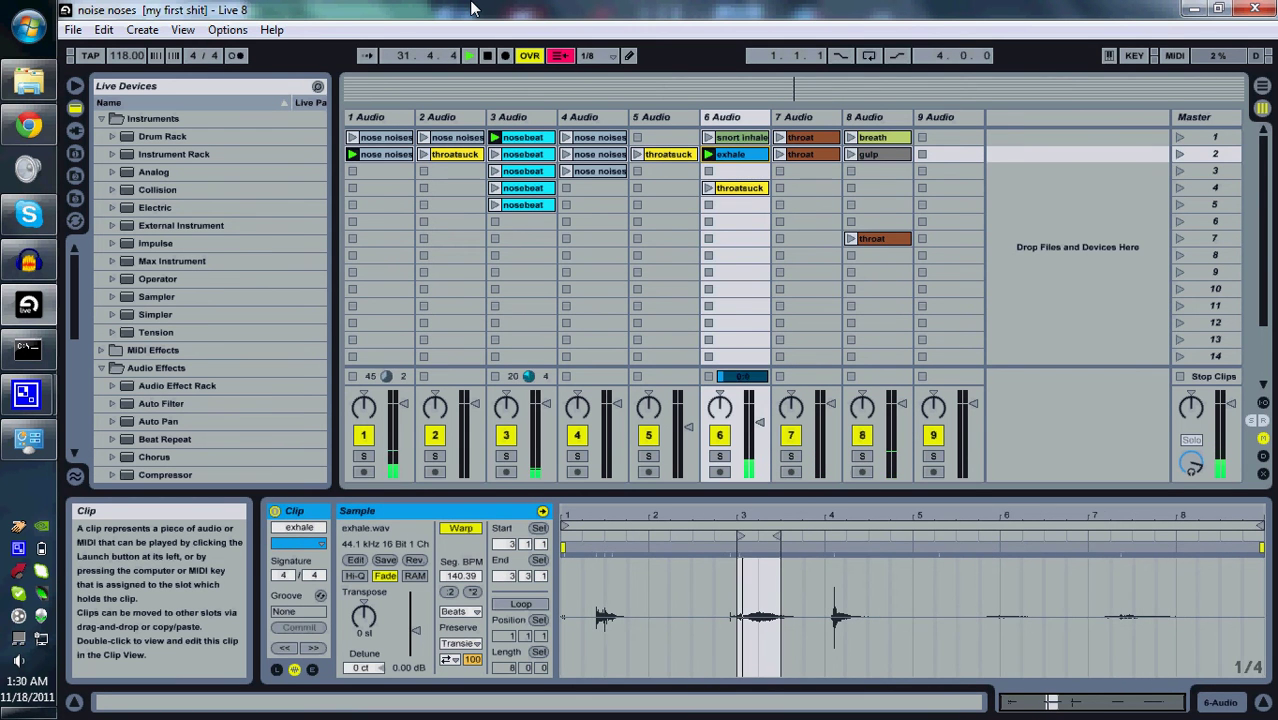
key("Right")
key("Right")
key("Return")
Step: Launch the scene 2 throat clip on track 7 and the snort inhale clip on track 6
key("Left")
key("Left")
key("Down")
key("Right")
key("Up")
key("Return")
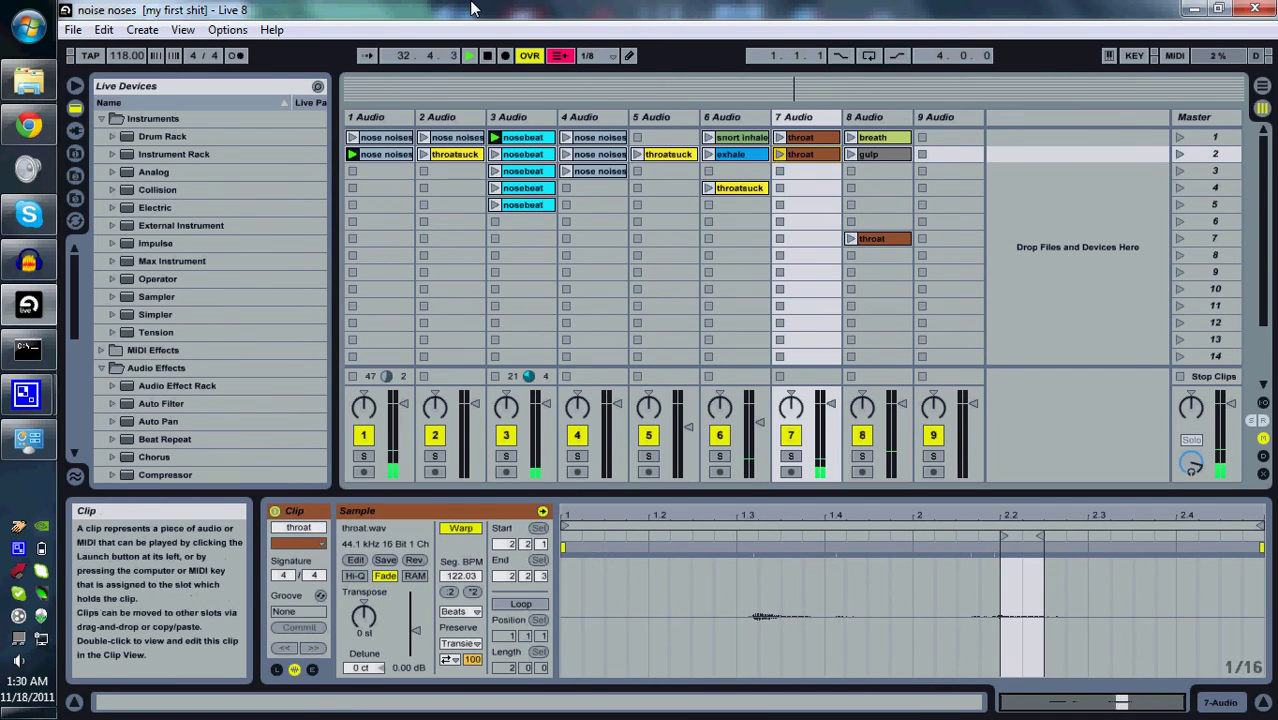
key("Left")
key("Up")
key("Return")
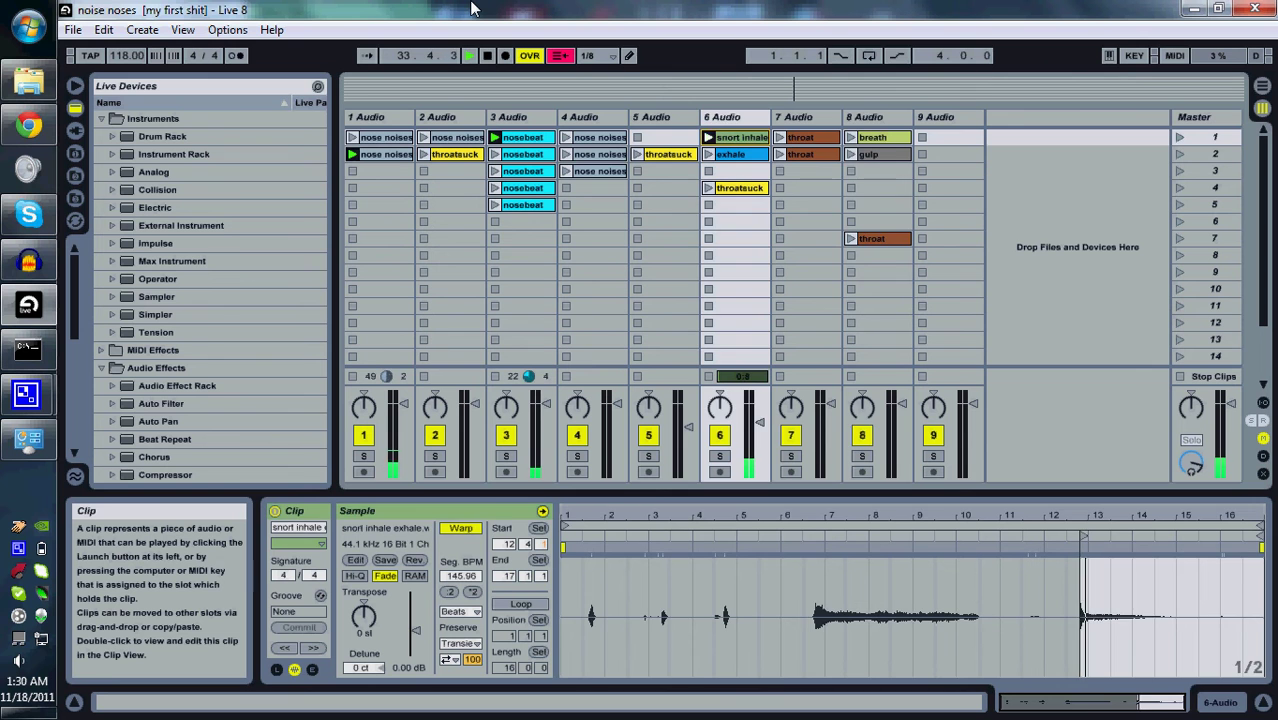
Step: Launch the gulp clip on track 8 and the exhale clip on track 6
key("Right")
key("Right")
key("Down")
key("Return")
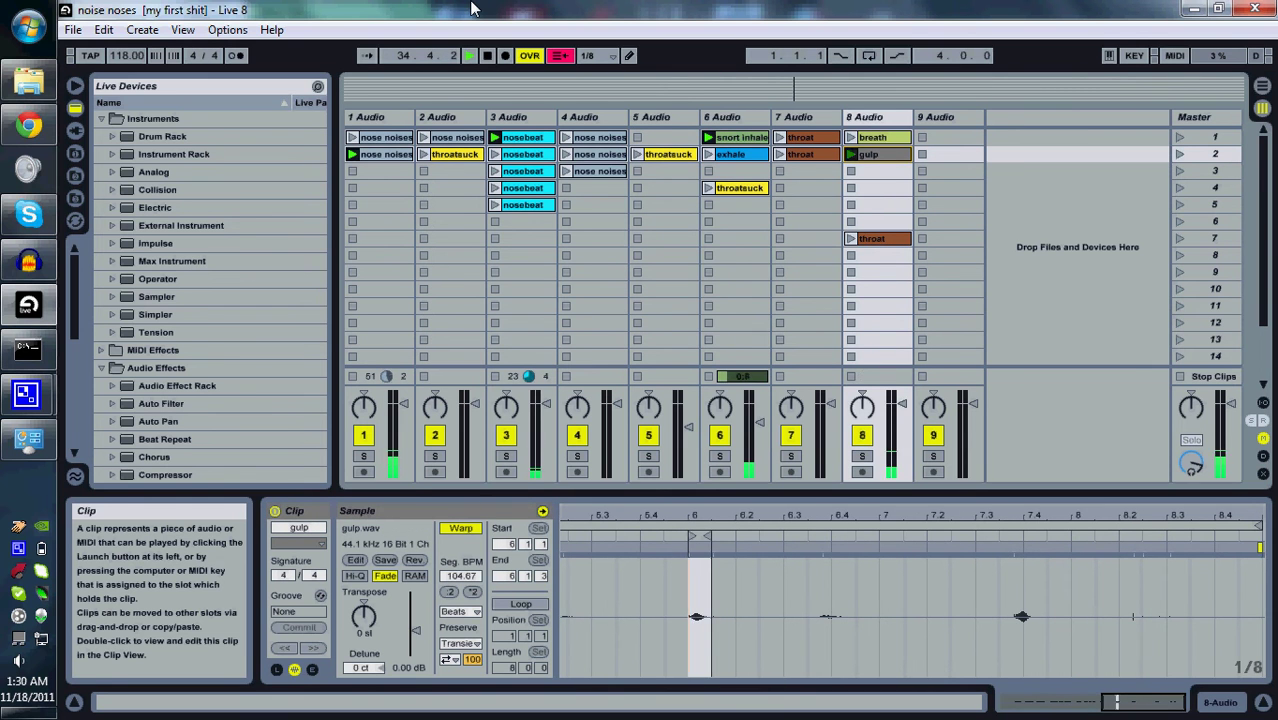
key("Left")
key("Left")
key("Return")
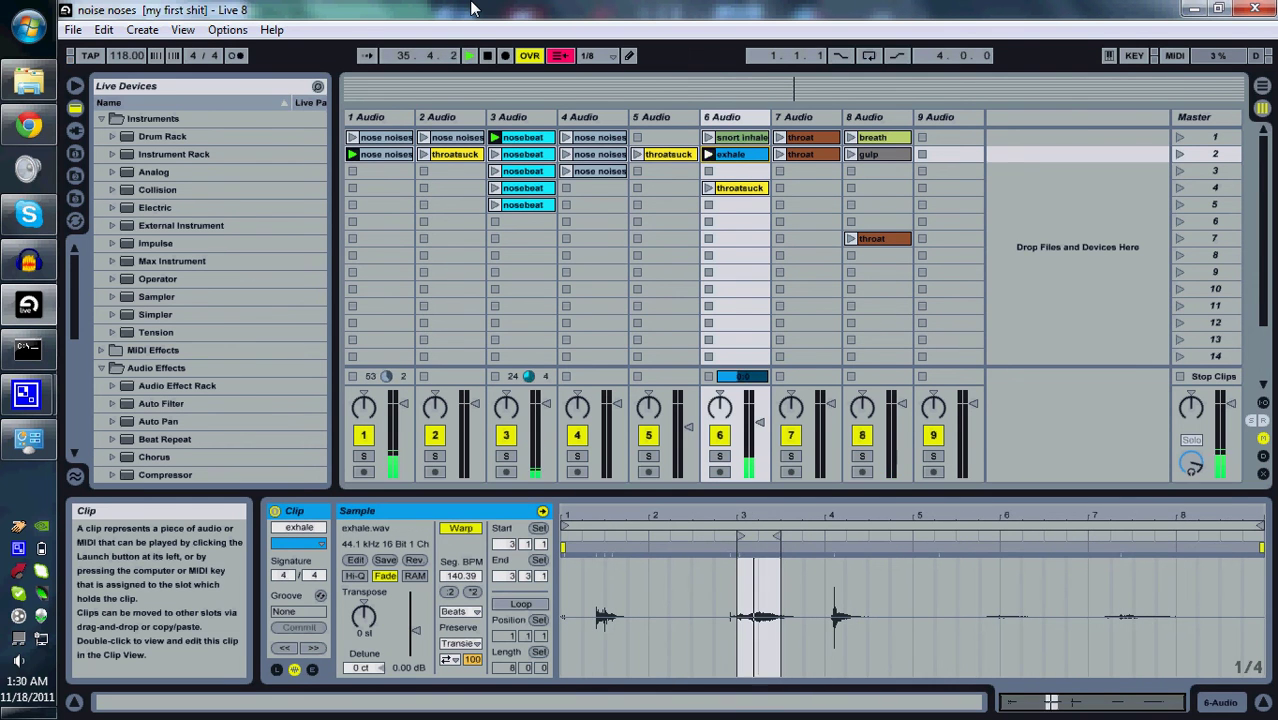
Step: Launch the looping throatsuck clip on track 5 and the scene 4 throatsuck clip on track 6
key("Left")
key("Return")
key("Right")
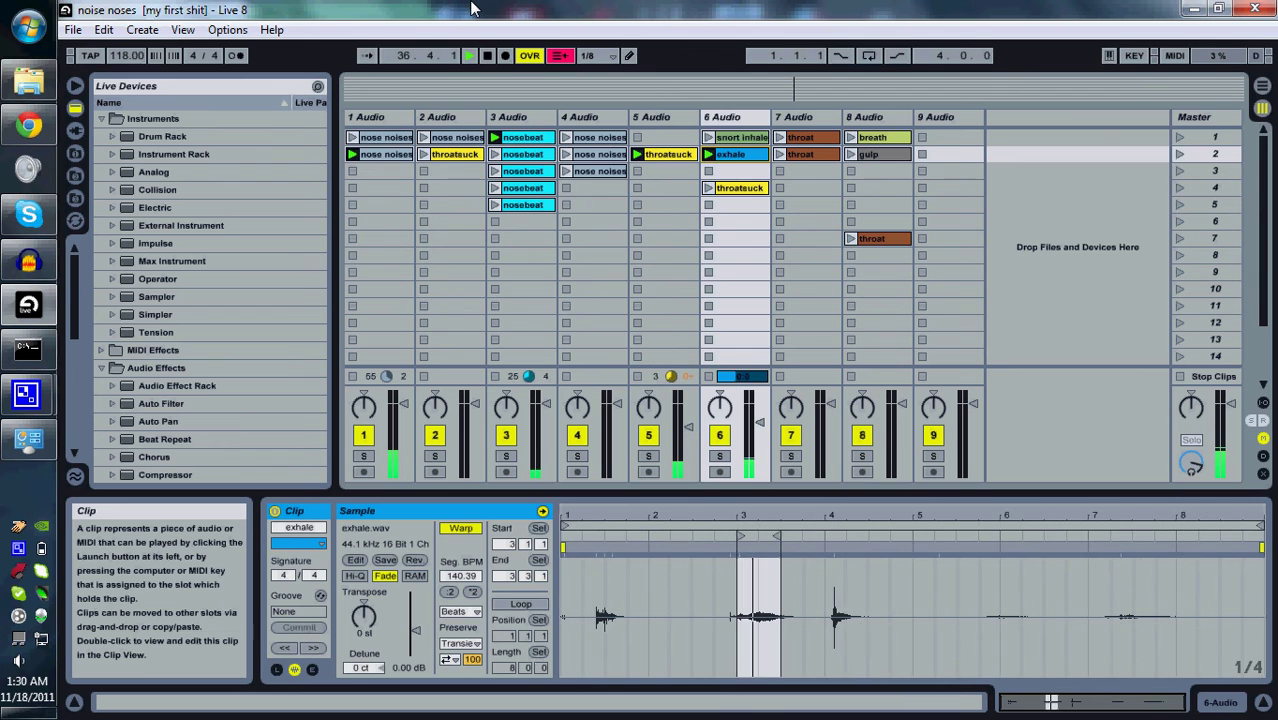
key("Down")
key("Down")
key("Return")
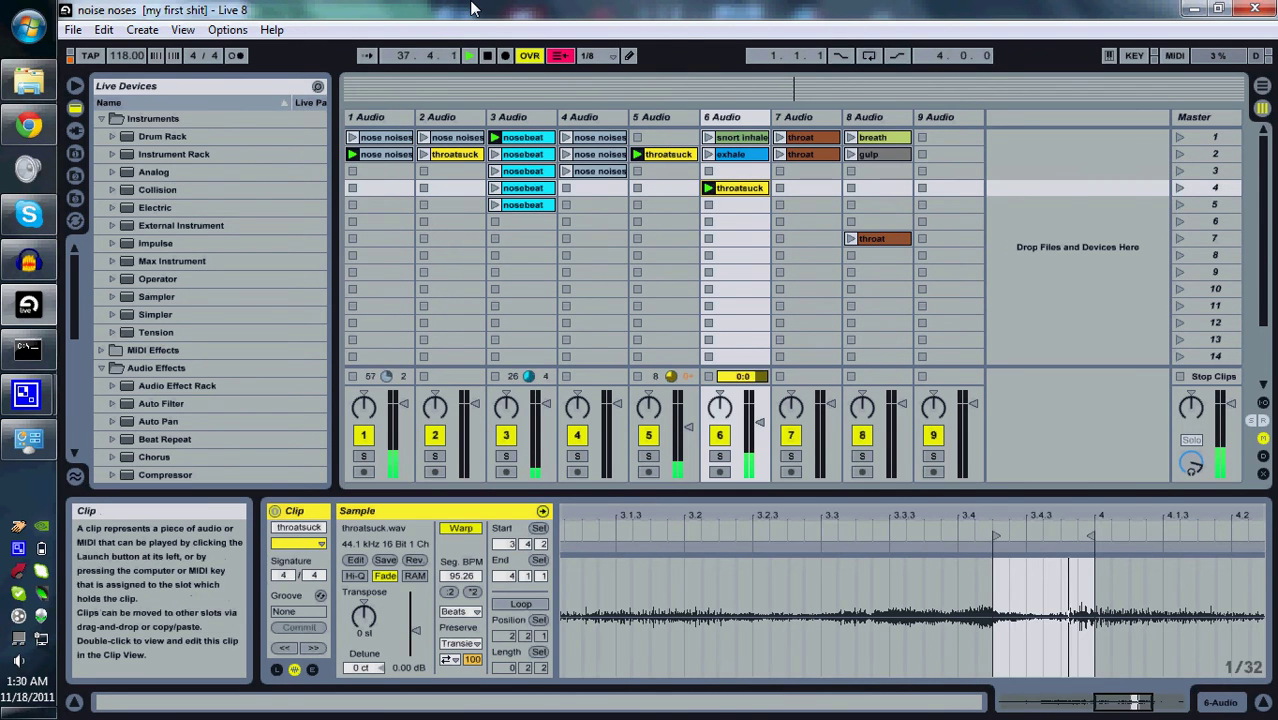
Step: Launch the gulp clip on track 8, followed by the breath clip above it
key("Up")
key("Up")
key("Right")
key("Right")
key("Return")
key("Up")
key("Return")
Step: Launch the scene 1 throat clip on track 7 and the snort inhale clip on track 6
key("Left")
key("Return")
key("Left")
key("Return")
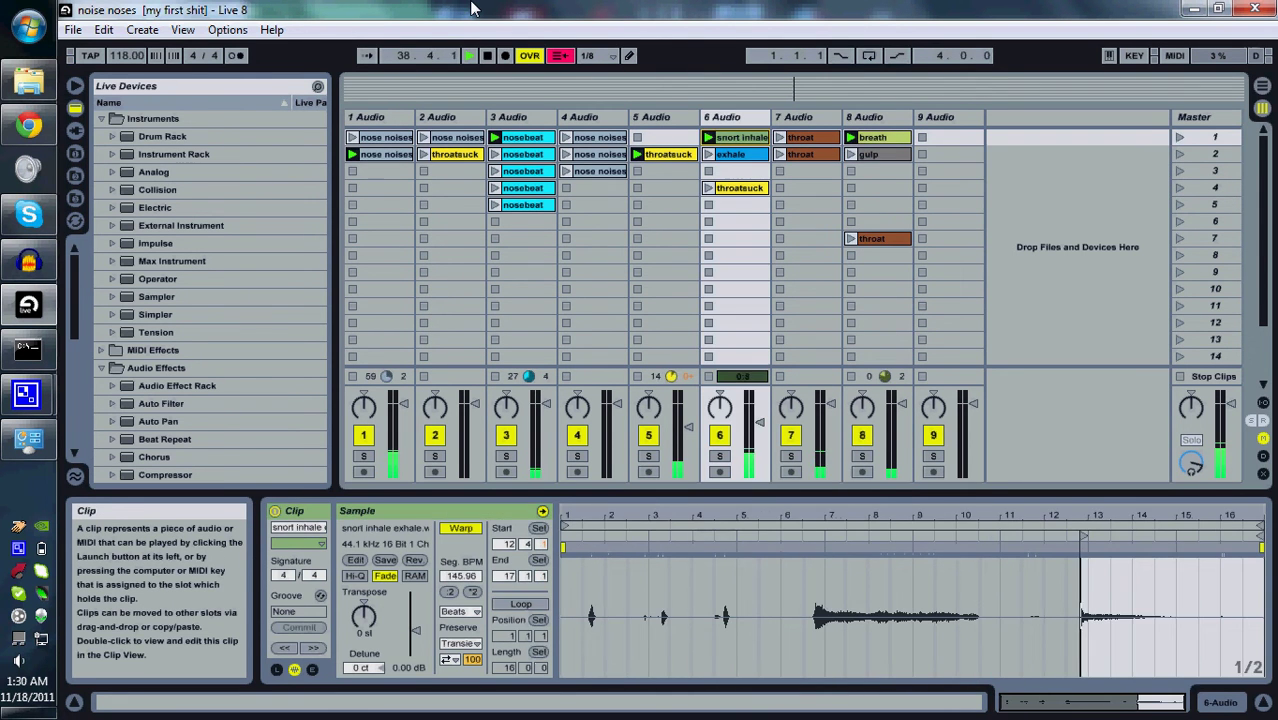
Step: Launch the scene 4 throatsuck clip on track 6 and the scene 1 throat clip on track 7
key("Down")
key("Down")
key("Down")
key("Return")
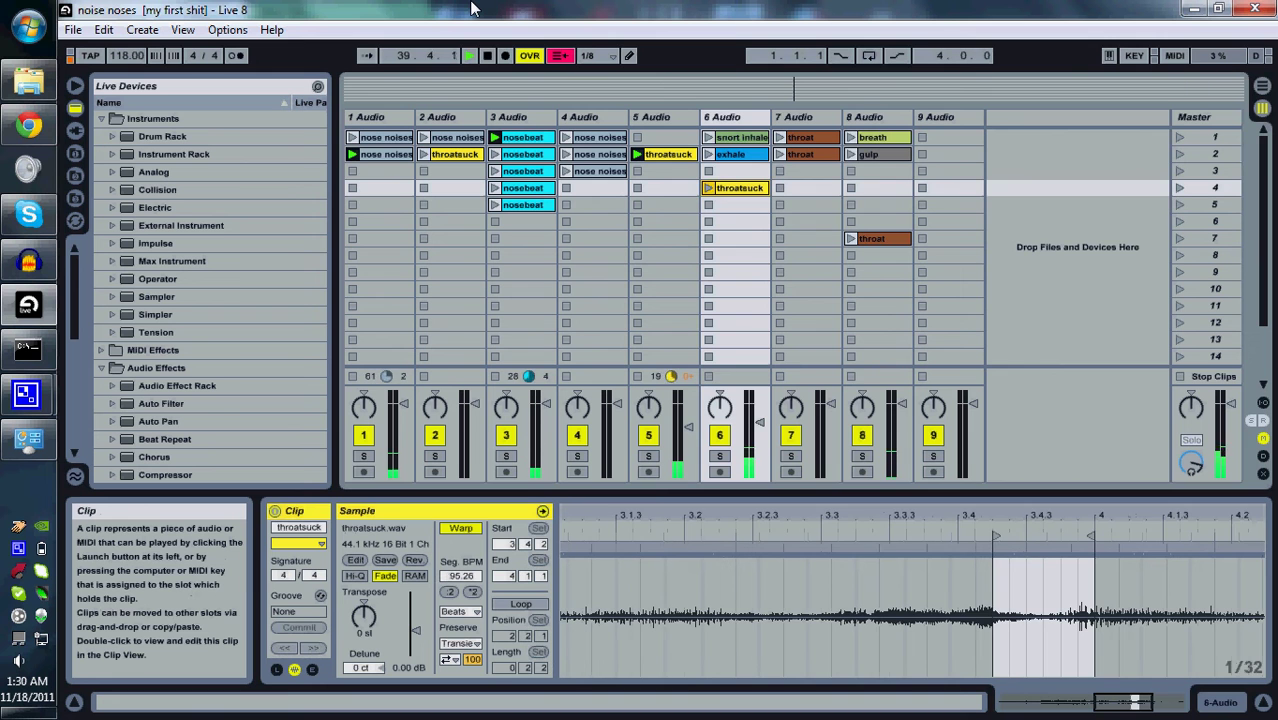
key("Up")
key("Up")
key("Up")
key("Right")
key("Return")
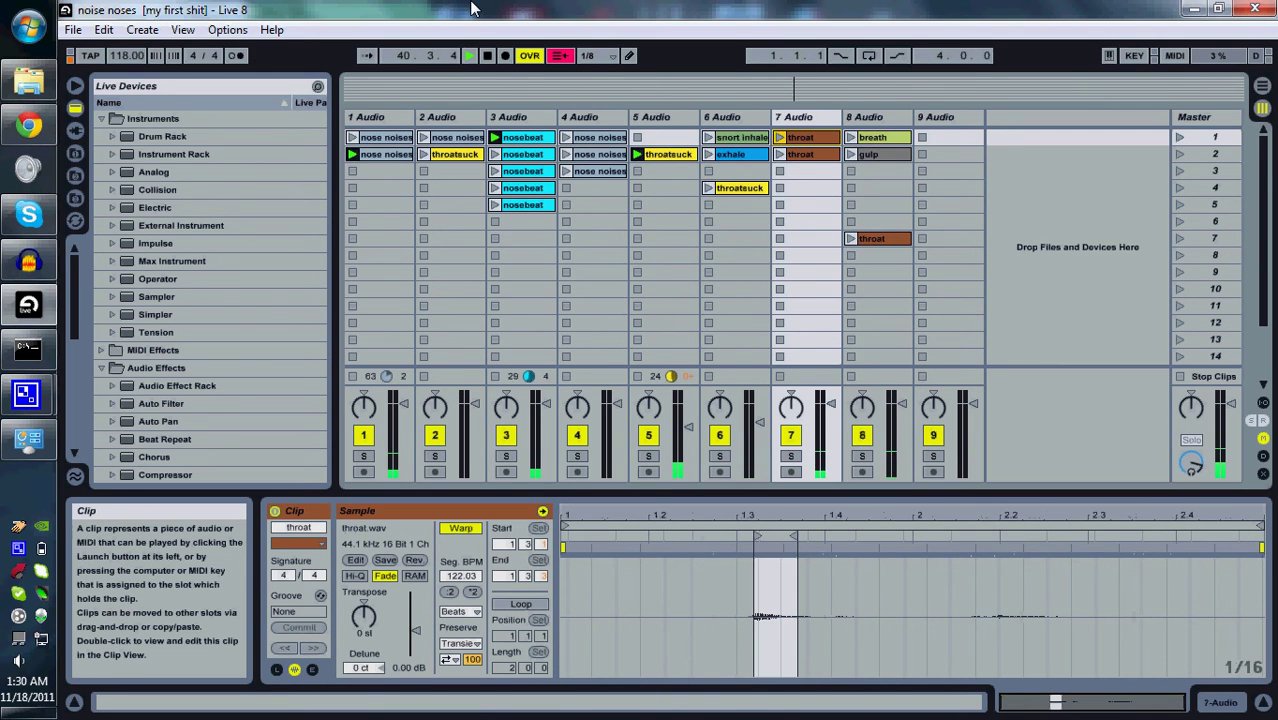
Step: Launch the exhale clip on track 6 and the gulp clip on track 8
key("Down")
key("Left")
key("Return")
key("Right")
key("Right")
key("Return")
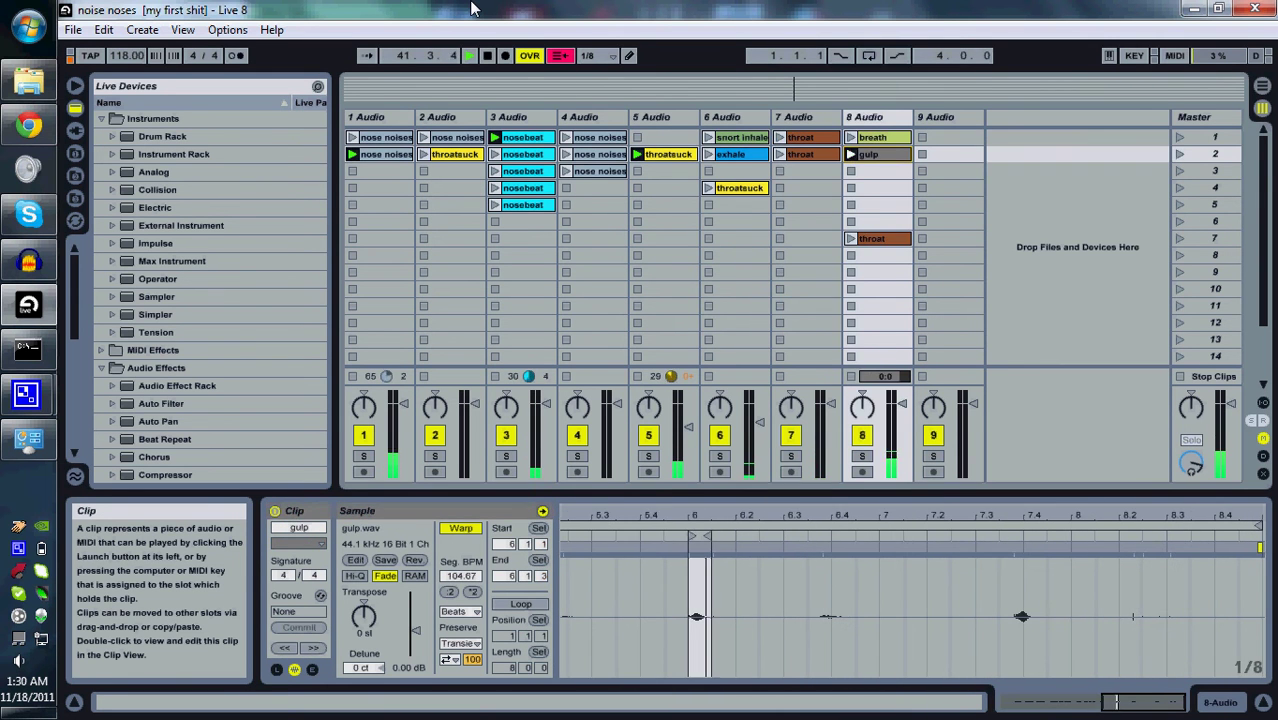
Step: Retrigger the scene 1 throat clip on track 7 five times in a row
key("Up")
key("Left")
key("Return")
key("Return")
key("Return")
key("Return")
key("Return")
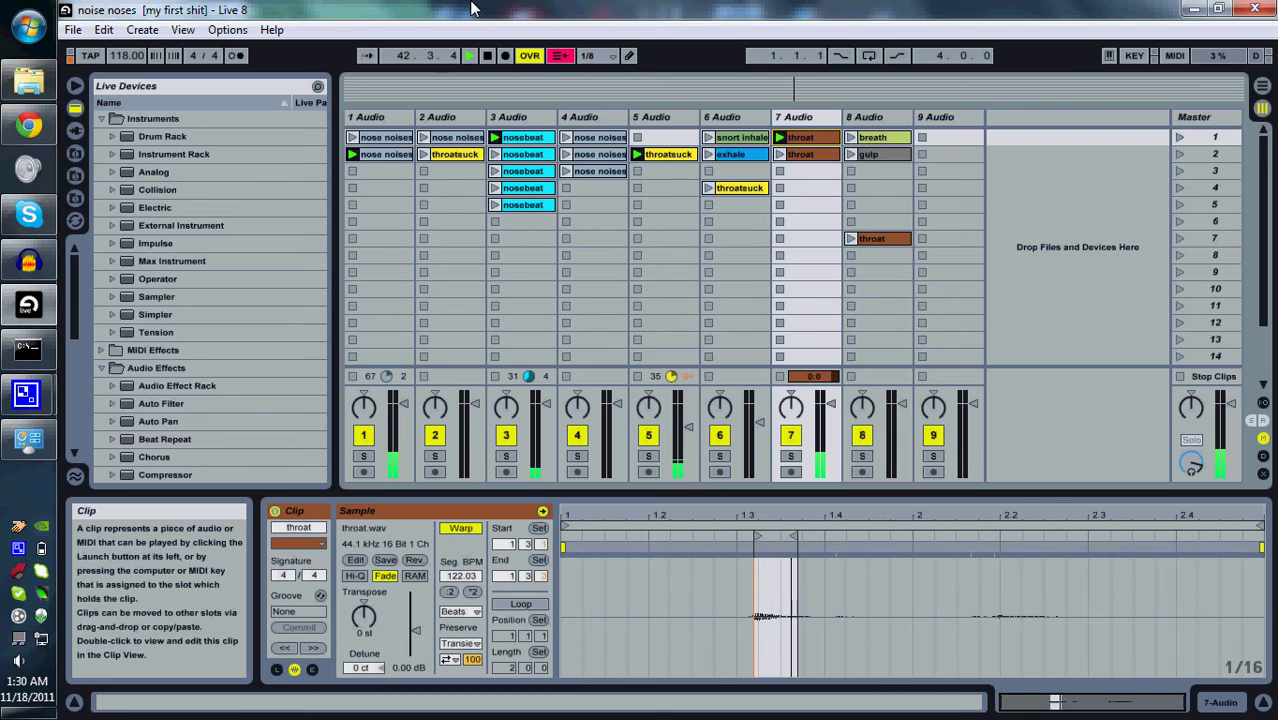
Step: Launch the scene 2 nose noises clip on track 4 and switch to the scene 3 nose noises clip
key("Left")
key("Left")
key("Left")
key("Down")
key("Return")
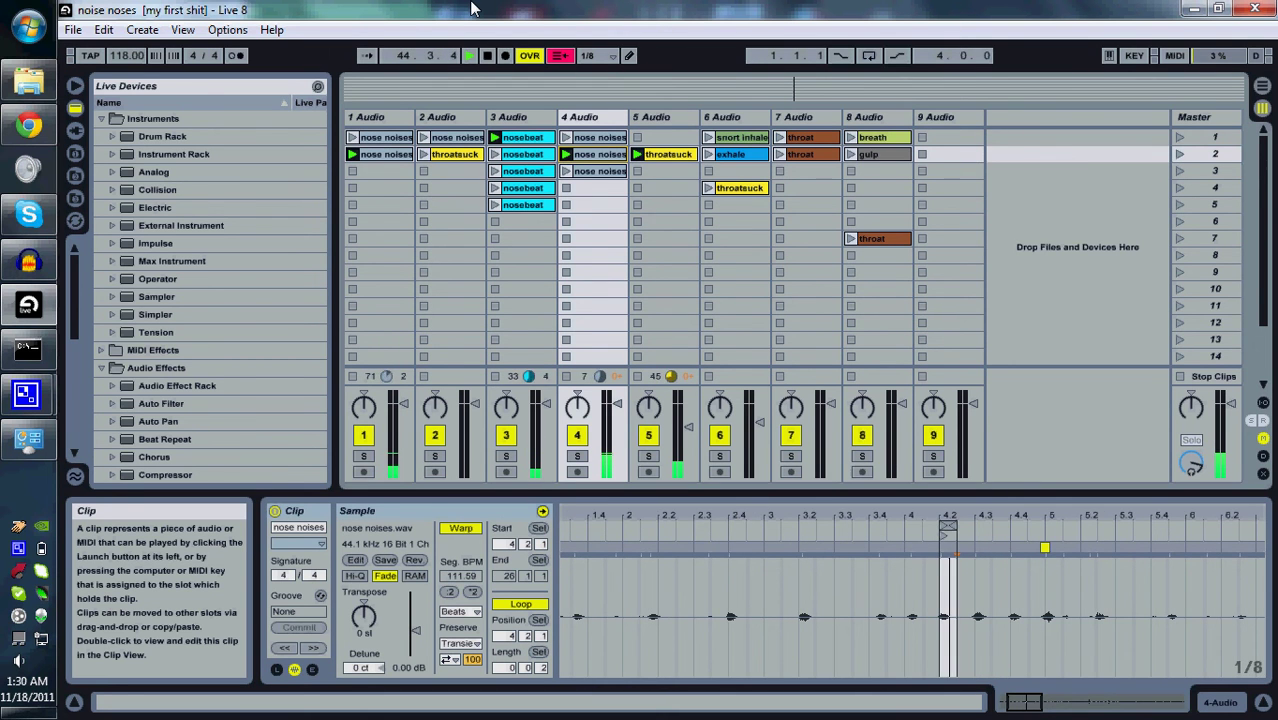
key("Down")
key("Return")
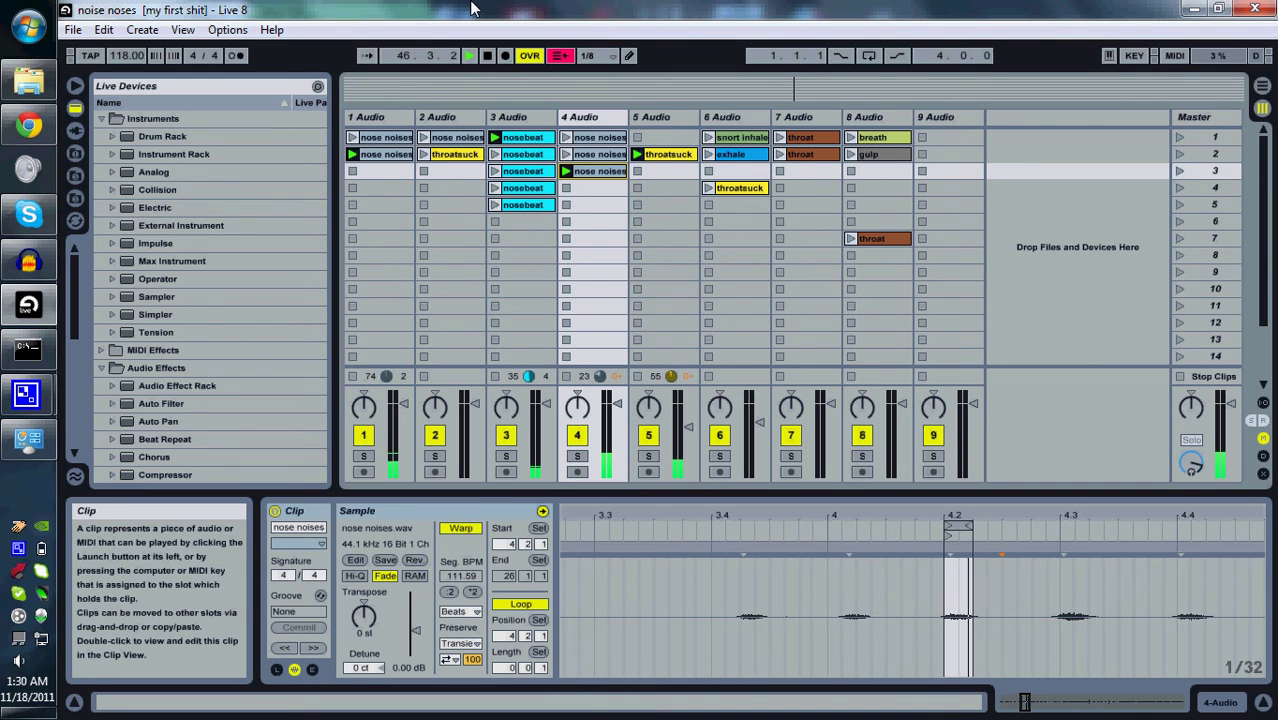
Step: Launch the scene 2 gulp clip on track 8 and retrigger it four more times
key("Right")
key("Right")
key("Right")
key("Right")
key("Up")
key("Return")
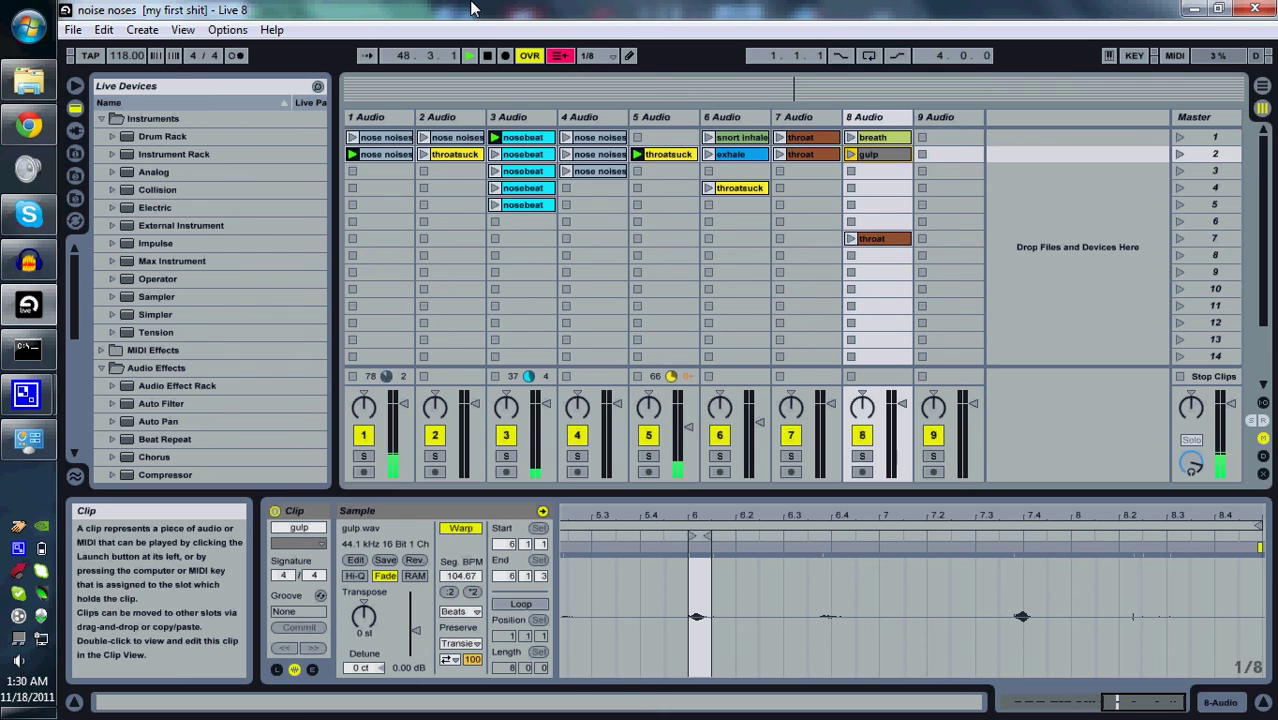
key("Return")
key("Return")
key("Return")
key("Return")
Step: Duplicate the gulp clip on track 8 into the scene 6 slot and launch scene 6
key("ctrl+d")
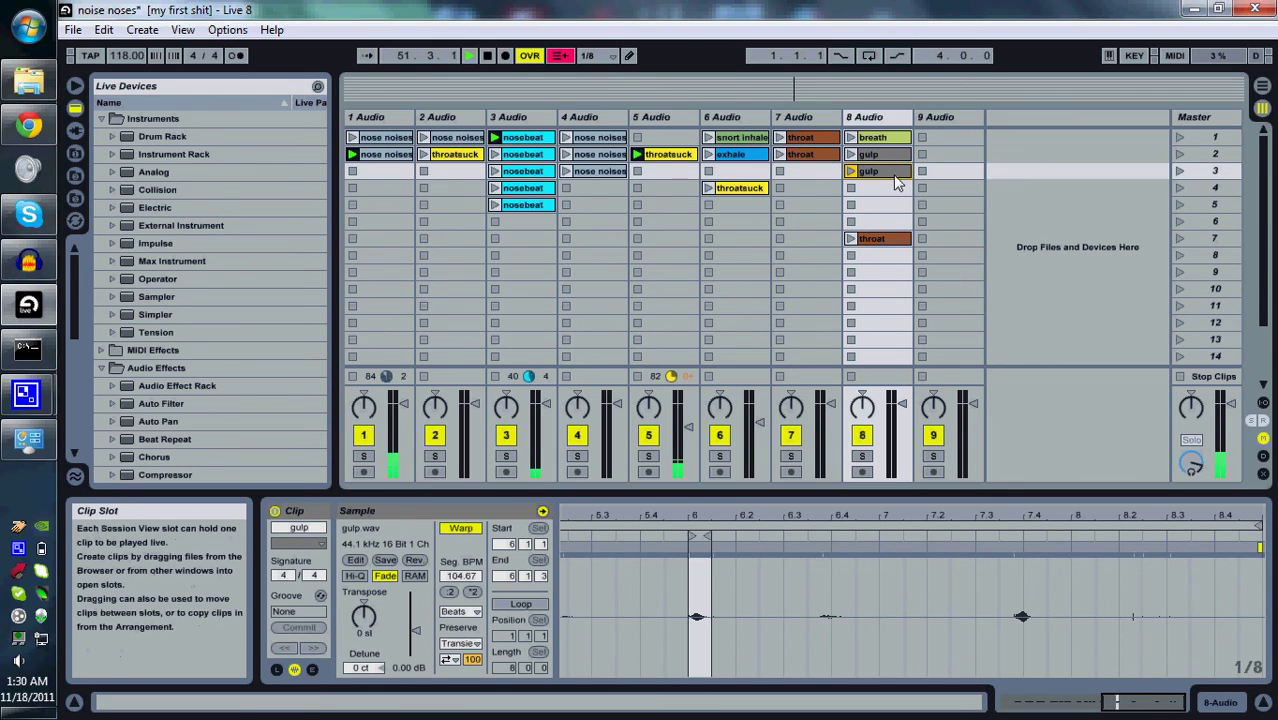
left_click_drag(893, 180, 891, 221)
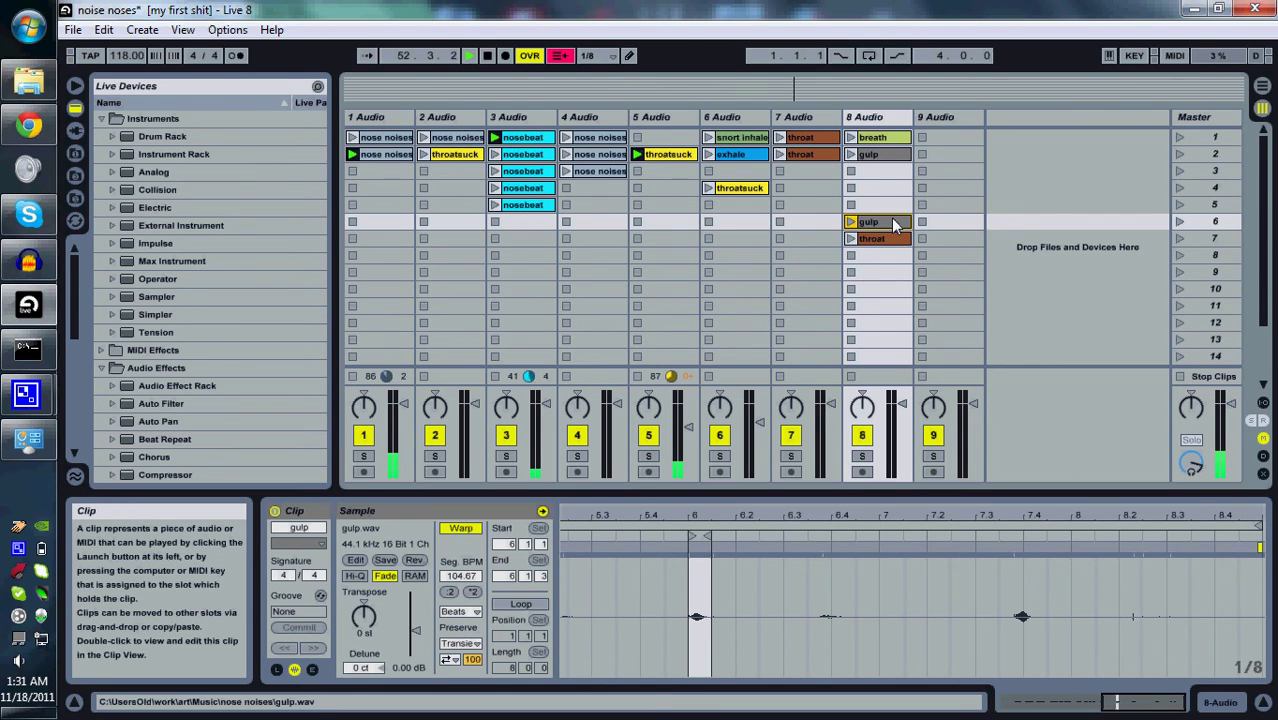
left_click(1181, 223)
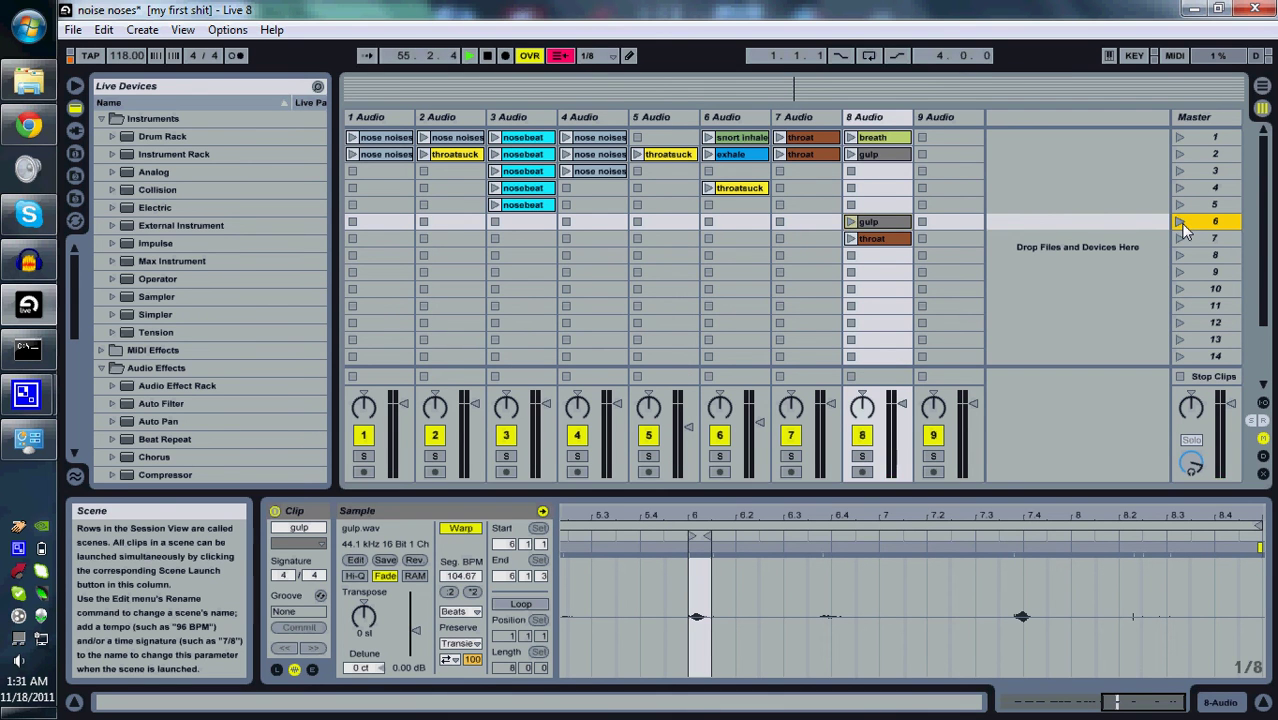
left_click(1181, 222)
key("a")
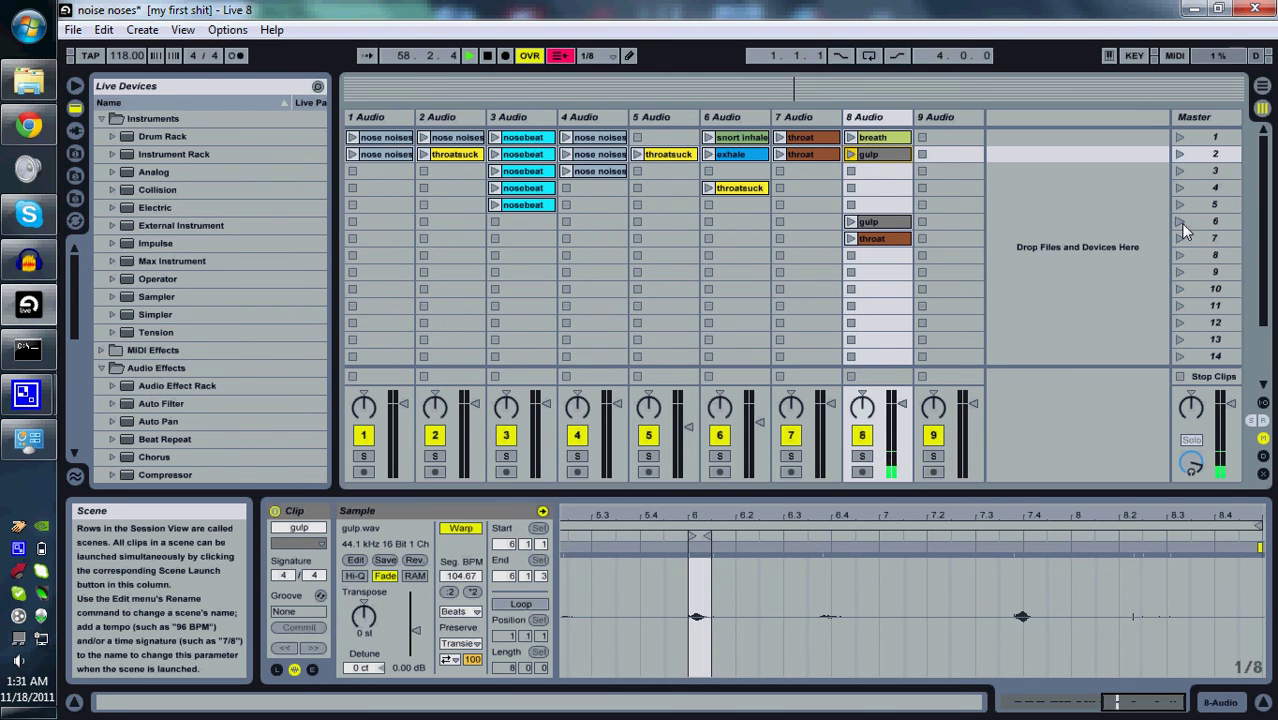
Step: Launch the scene 4 throatsuck clip on track 6
key("Left")
key("Left")
key("Down")
key("Down")
key("Return")
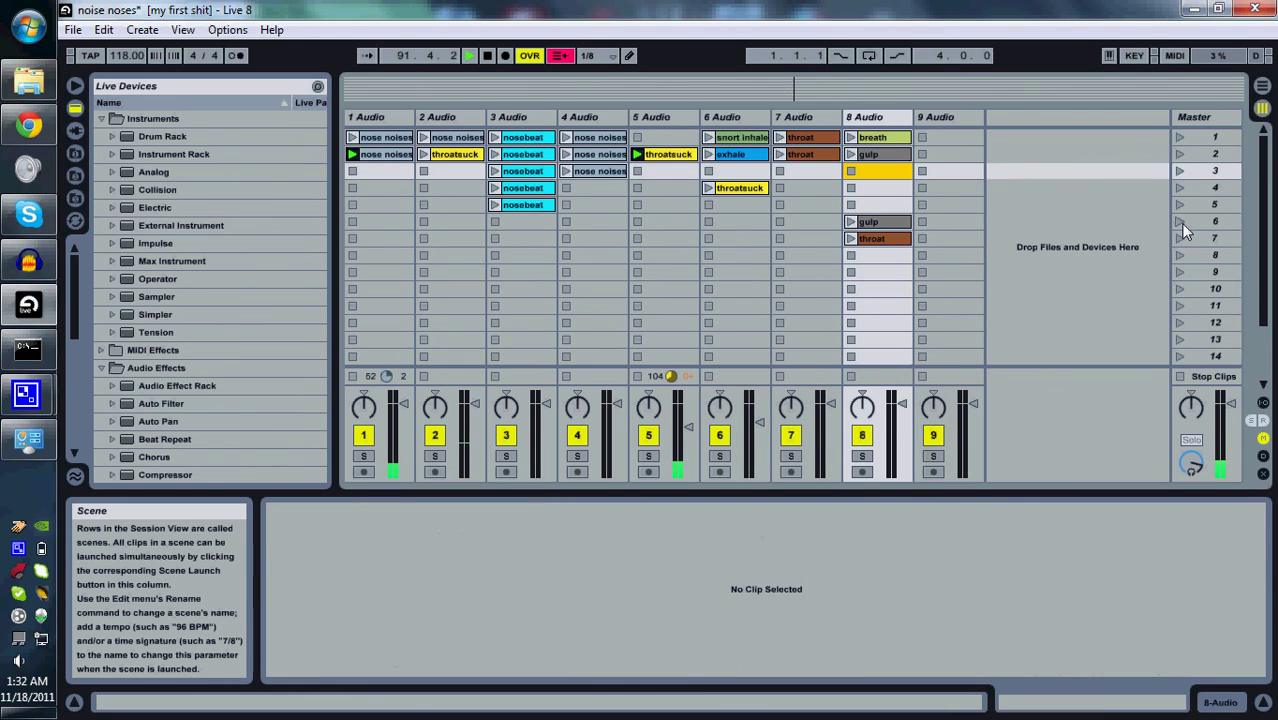
Step: Launch the scene 1 nose noises clip on track 1 and the exhale clip on track 6
key("Left")
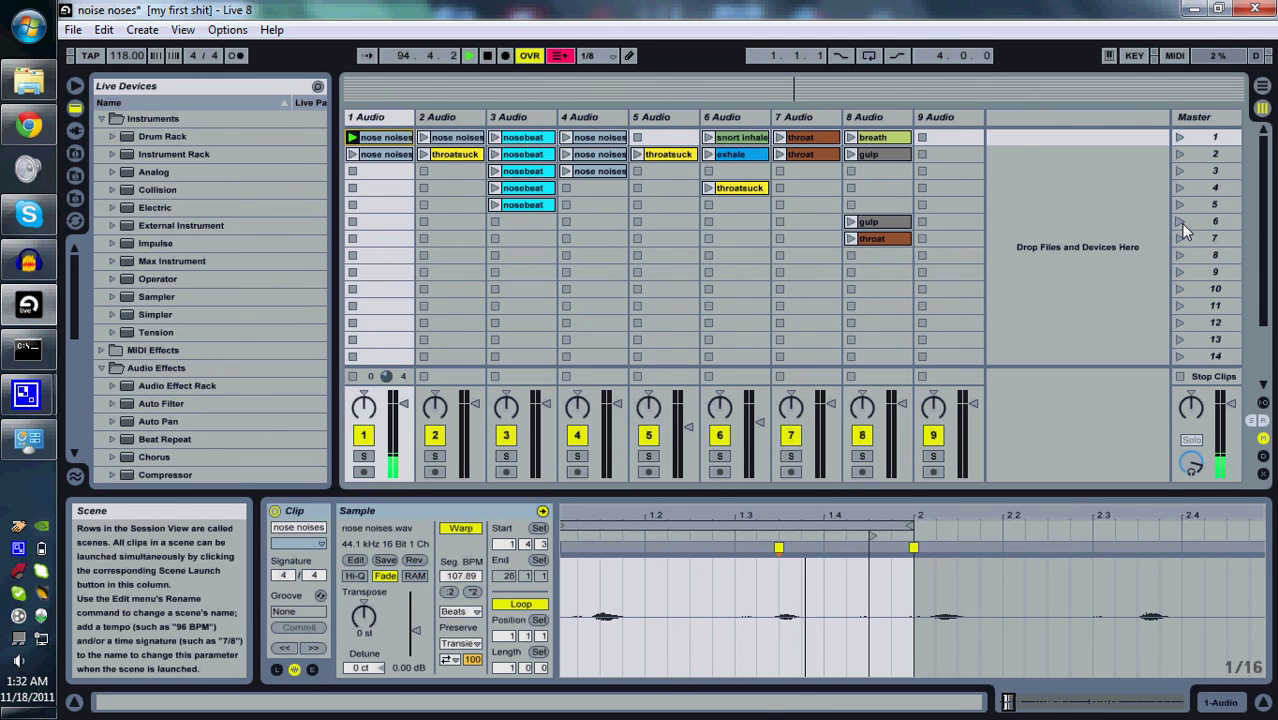
key("Right")
key("Right")
key("Right")
key("Right")
key("Right")
key("Right")
key("Right")
key("Left")
key("Left")
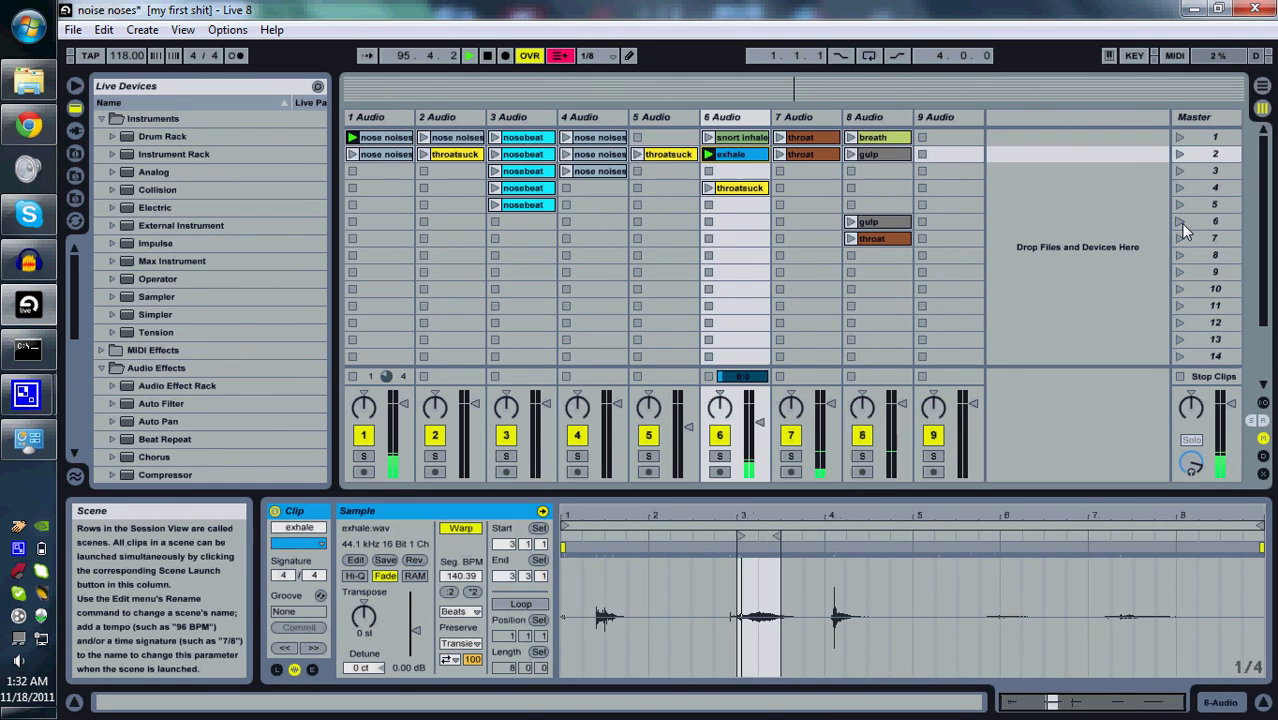
Step: Launch the snort inhale clip on track 6 and stop the track with its empty scene 3 slot
key("Down")
key("Down")
key("Up")
key("Up")
key("Return")
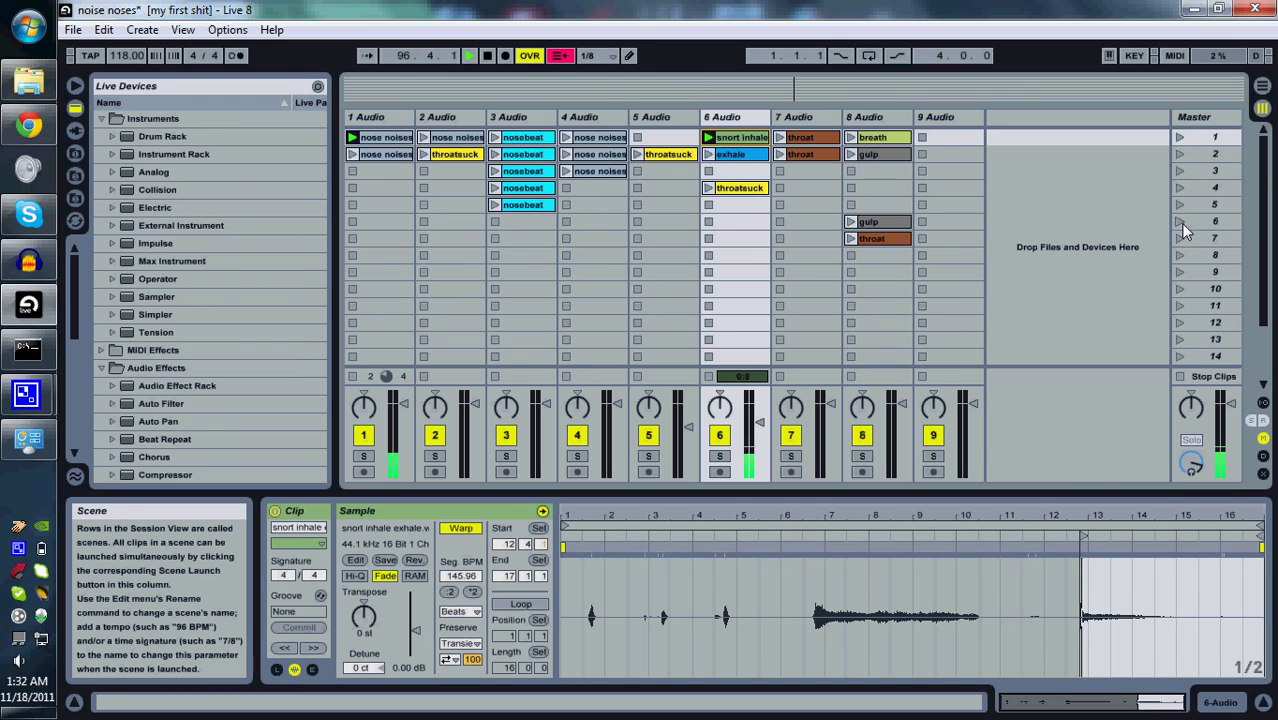
key("Down")
key("Down")
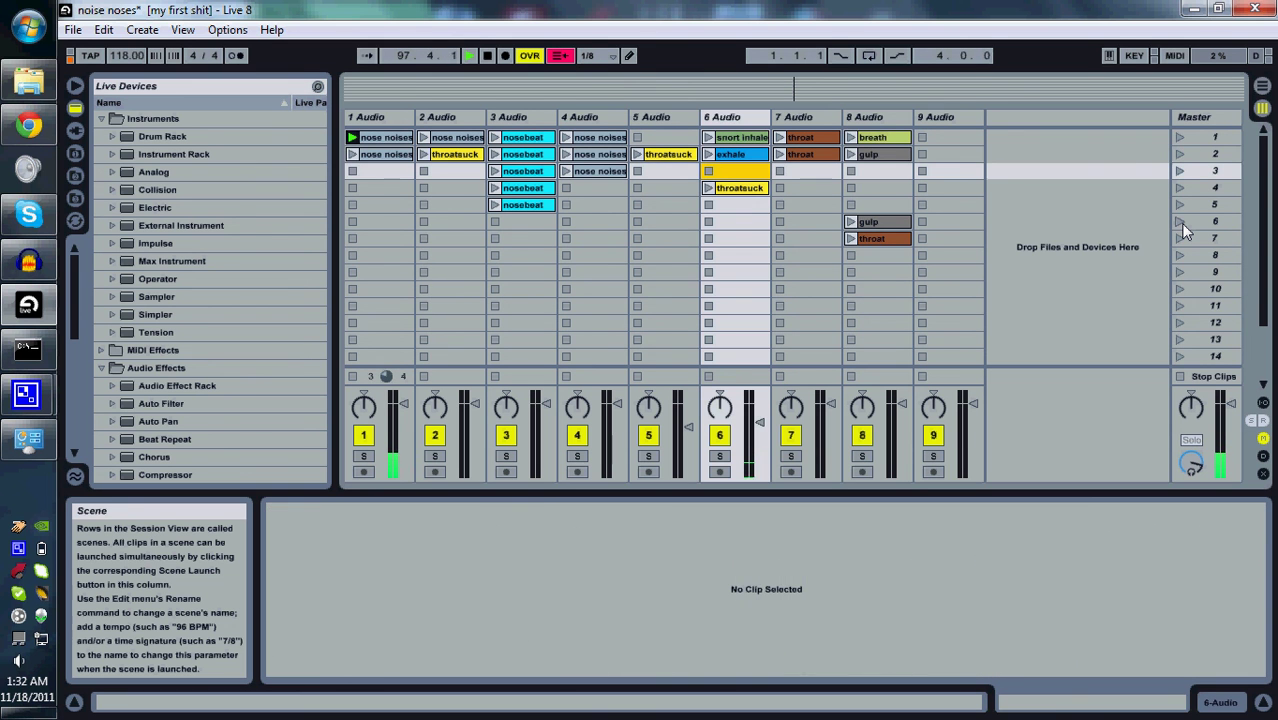
Step: Launch the throatsuck clip on track 2 and stop the track with its empty scene 3 slot
key("Left")
key("Left")
key("Left")
key("Left")
key("Up")
key("Return")
key("Down")
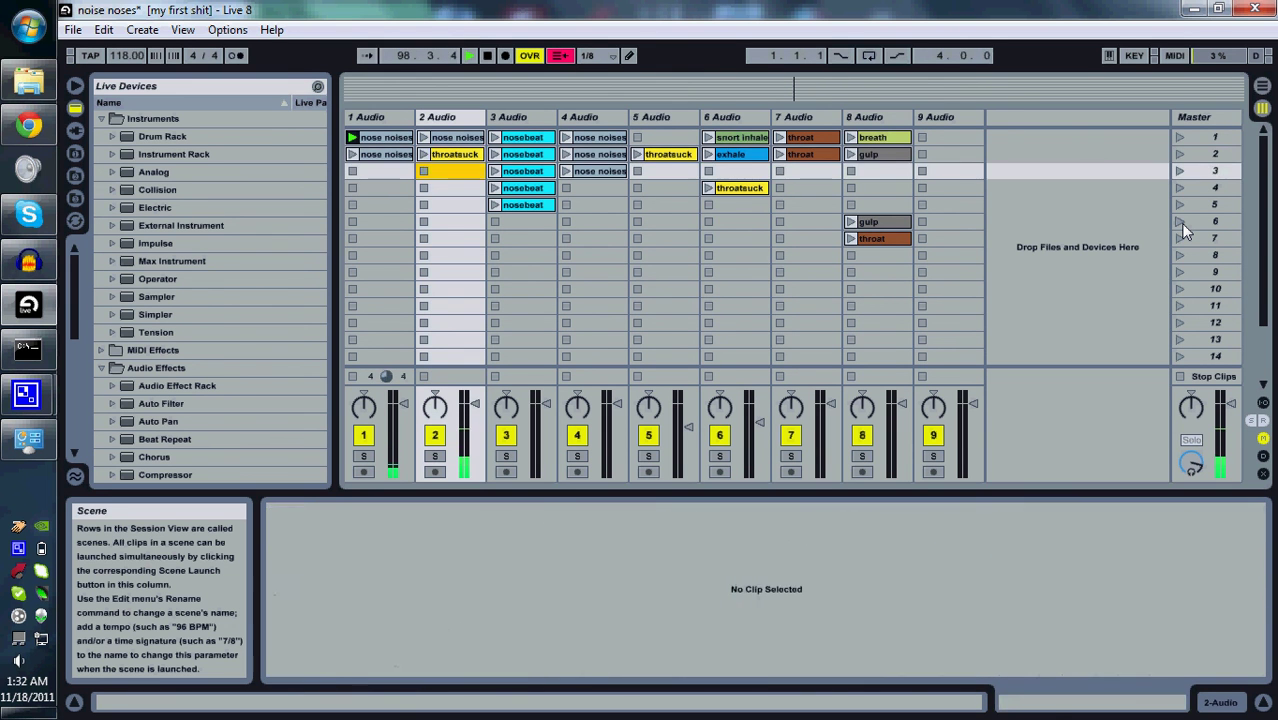
Step: Launch the scene 1 nosebeat clip on track 3 and switch to the scene 2 nosebeat clip
key("Right")
key("Up")
key("Up")
key("Return")
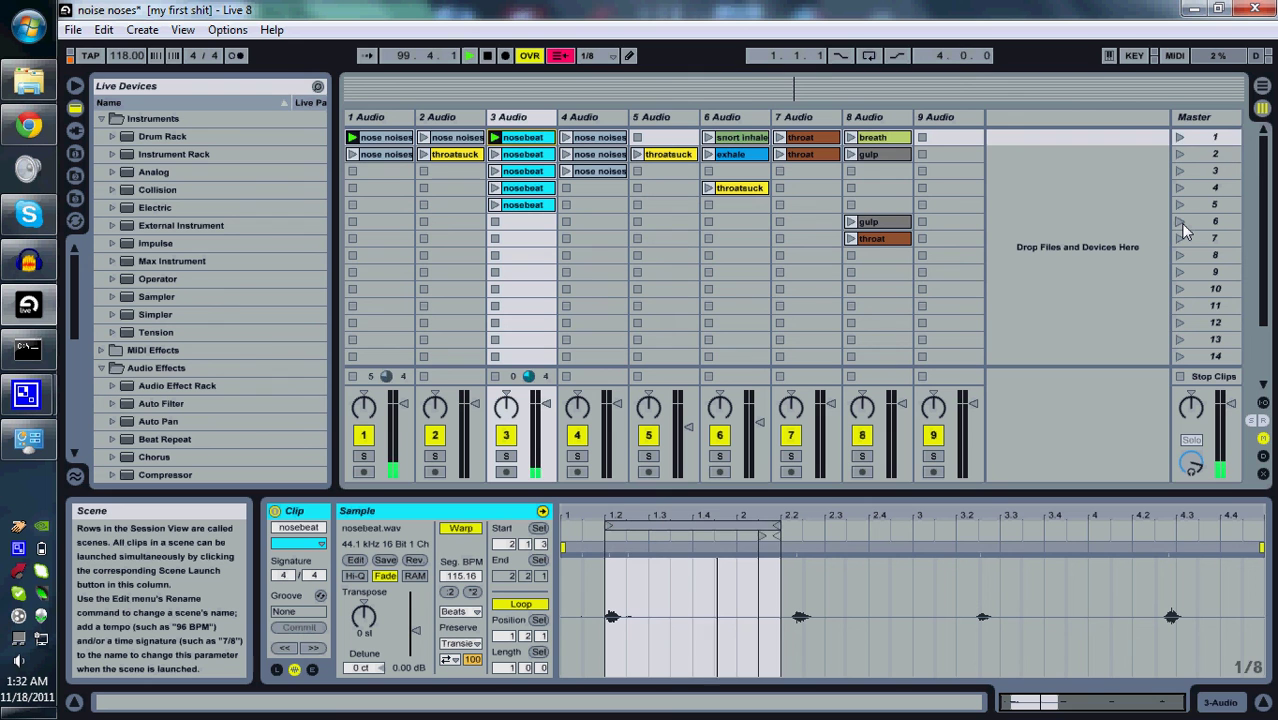
key("Down")
key("Return")
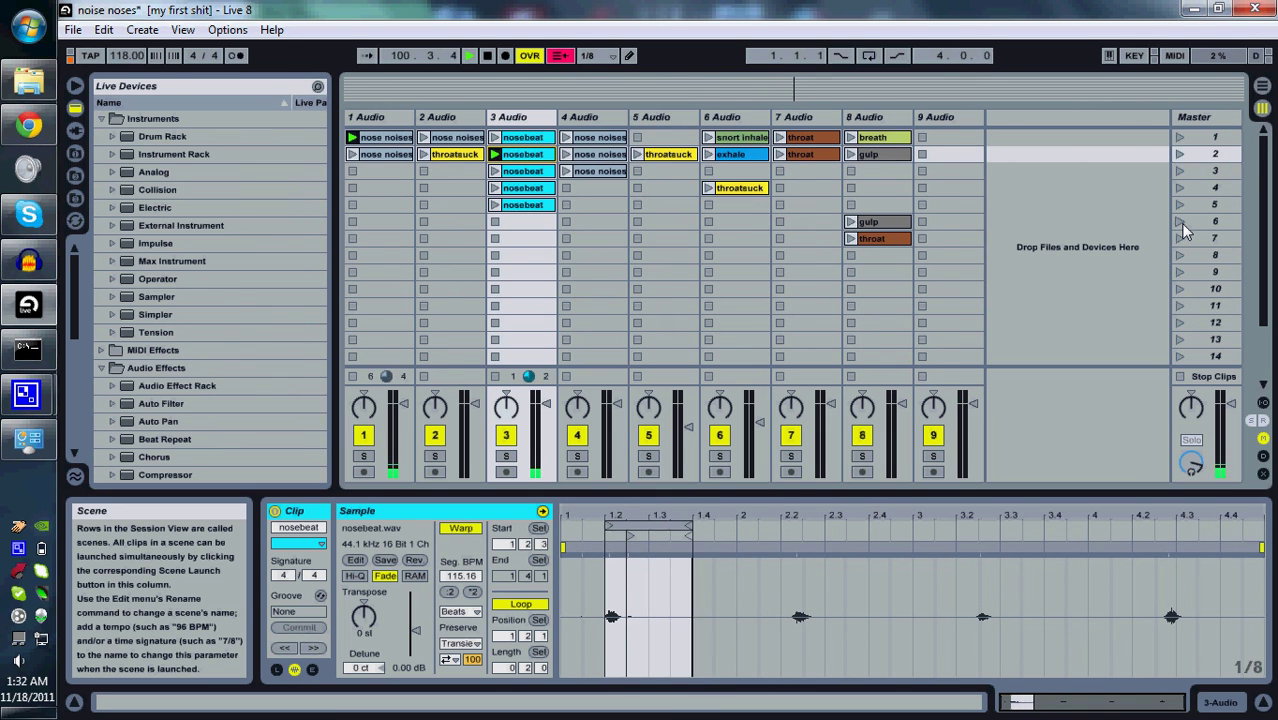
Step: Run through the nosebeat clips in scenes 3 to 5 on track 3 and stop the track at scene 6
key("Down")
key("Return")
key("Down")
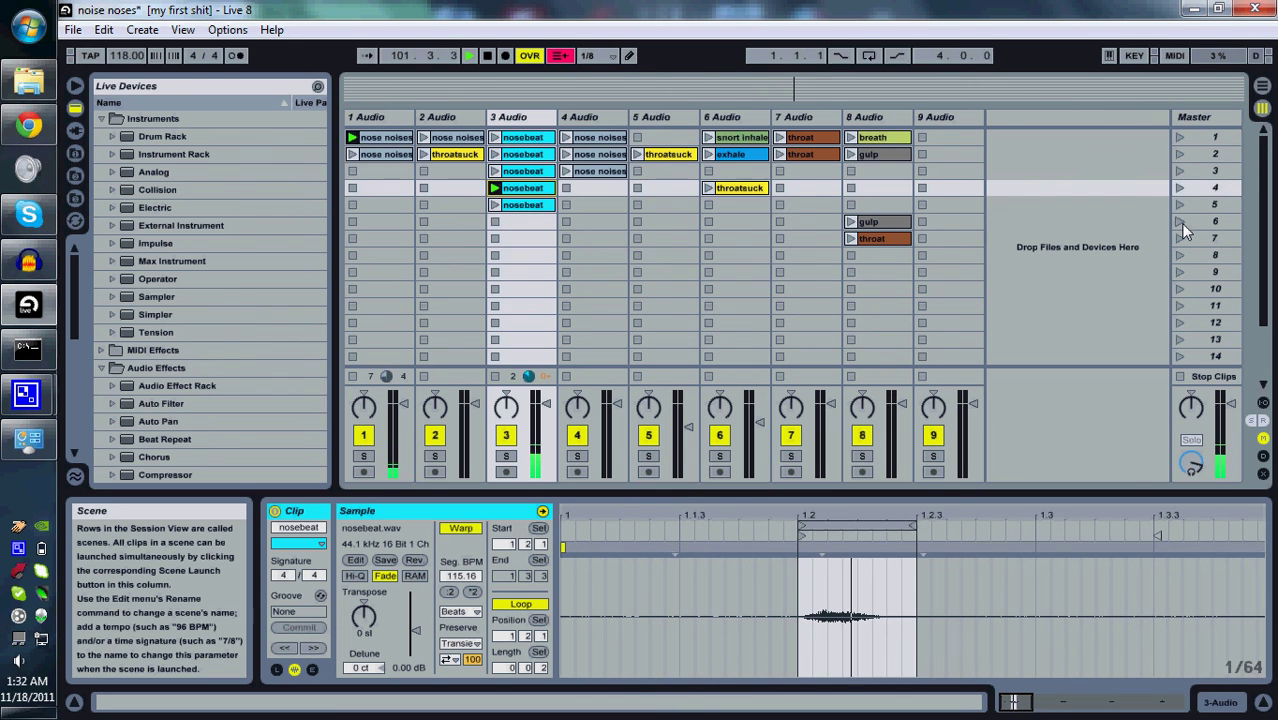
key("Down")
key("Return")
key("Down")
key("Return")
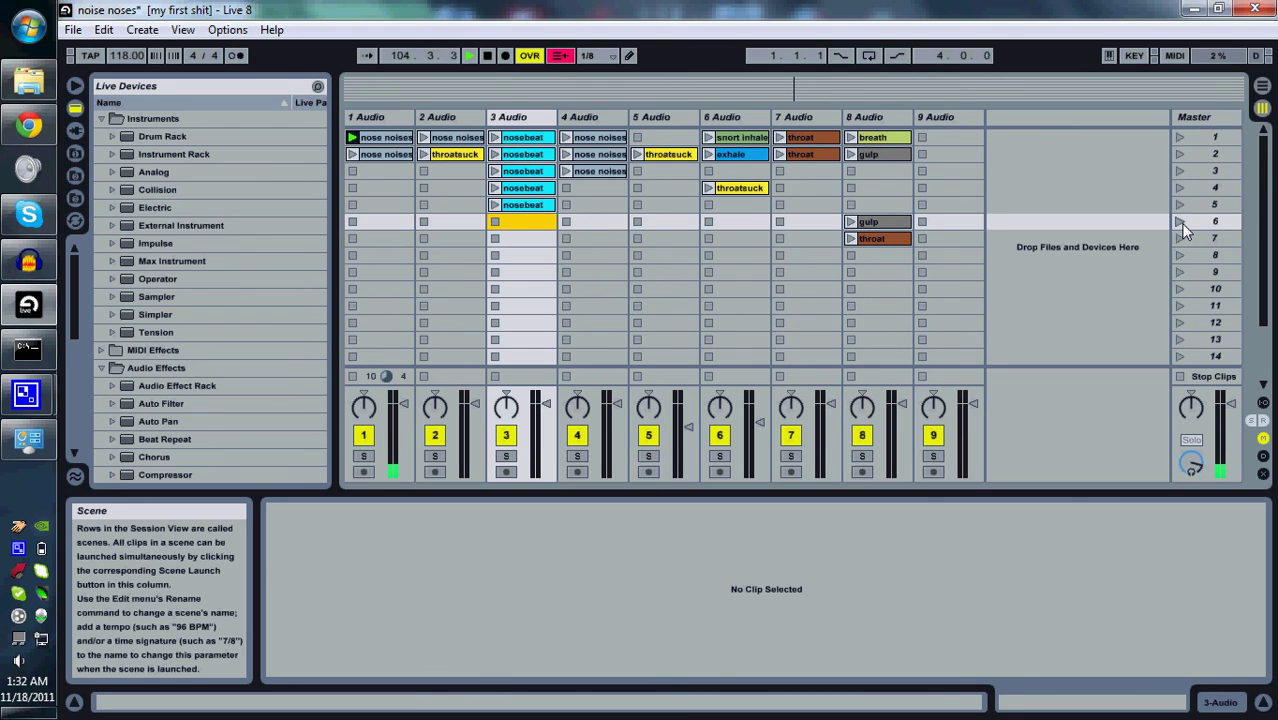
Step: Alternately launch and stop the throatsuck clip on track 5, and start the scene 2 nose noises clip on track 4
key("t")
key("g")
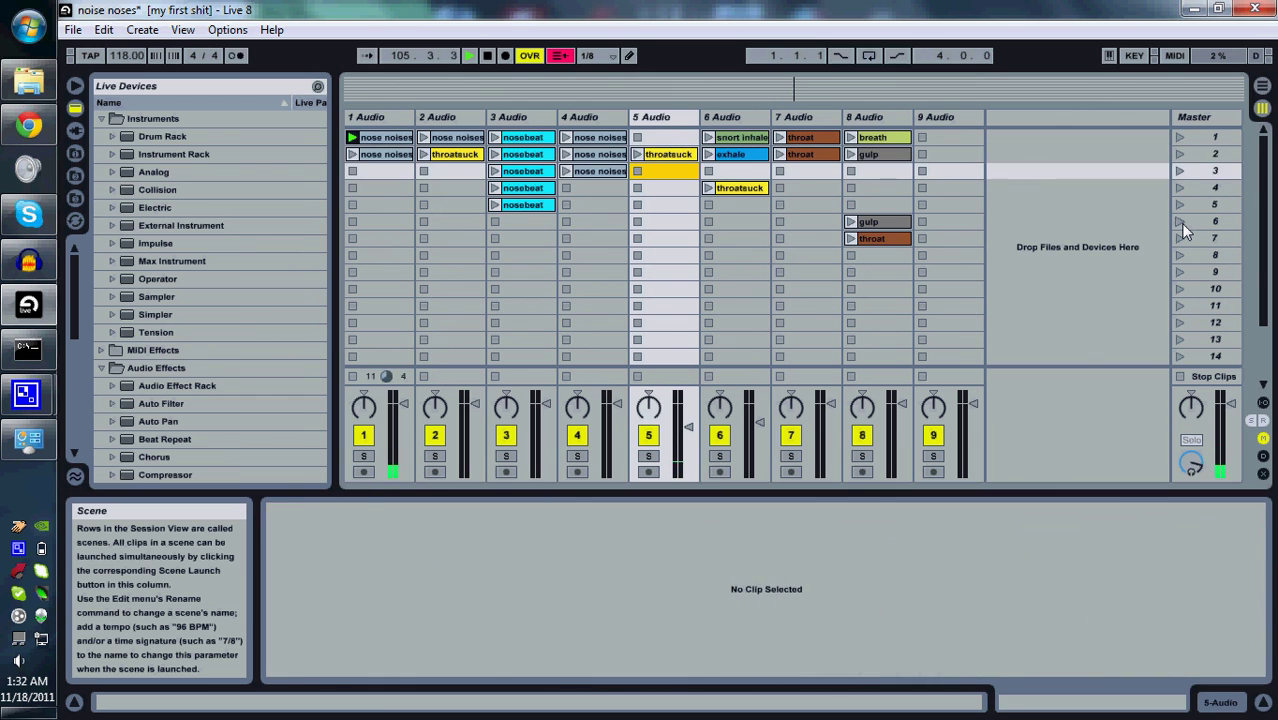
key("Up")
key("Down")
key("Up")
key("Down")
key("Up")
key("Down")
key("t")
key("r")
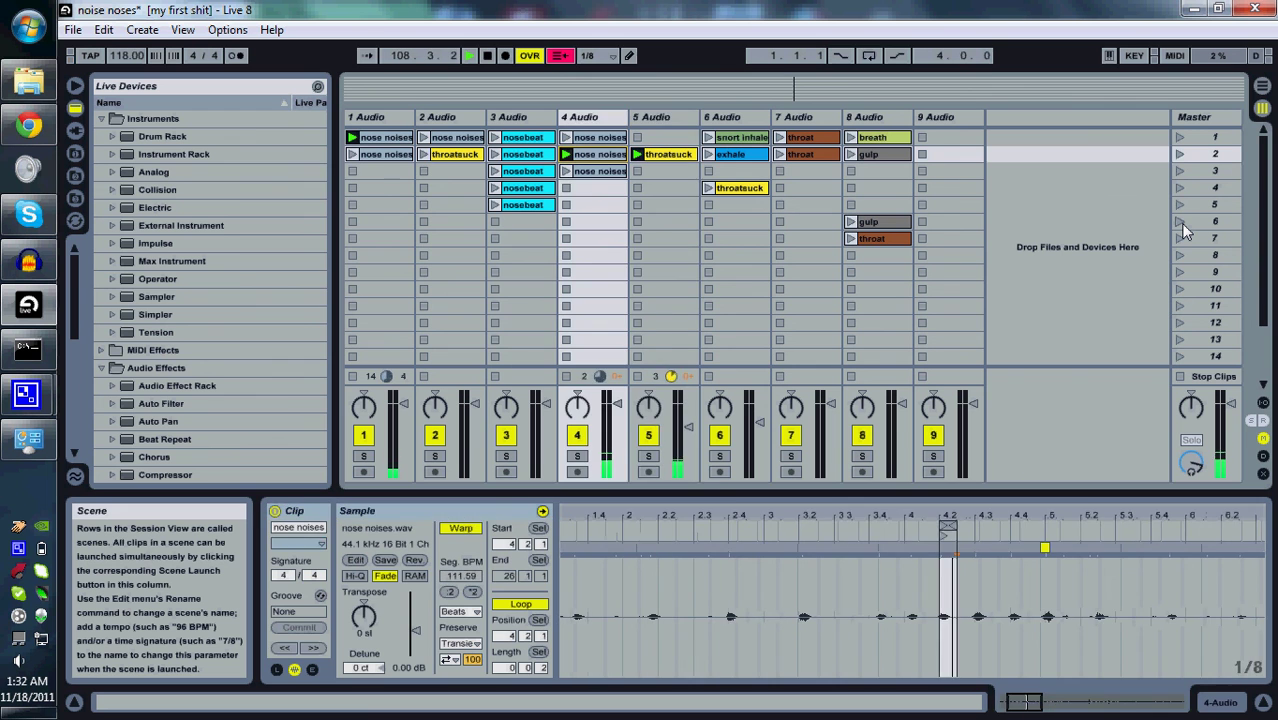
Step: Stop tracks 4 and 5 and launch the scene 4 nosebeat clip on track 3
key("g")
key("Left")
key("Left")
key("Down")
key("Return")
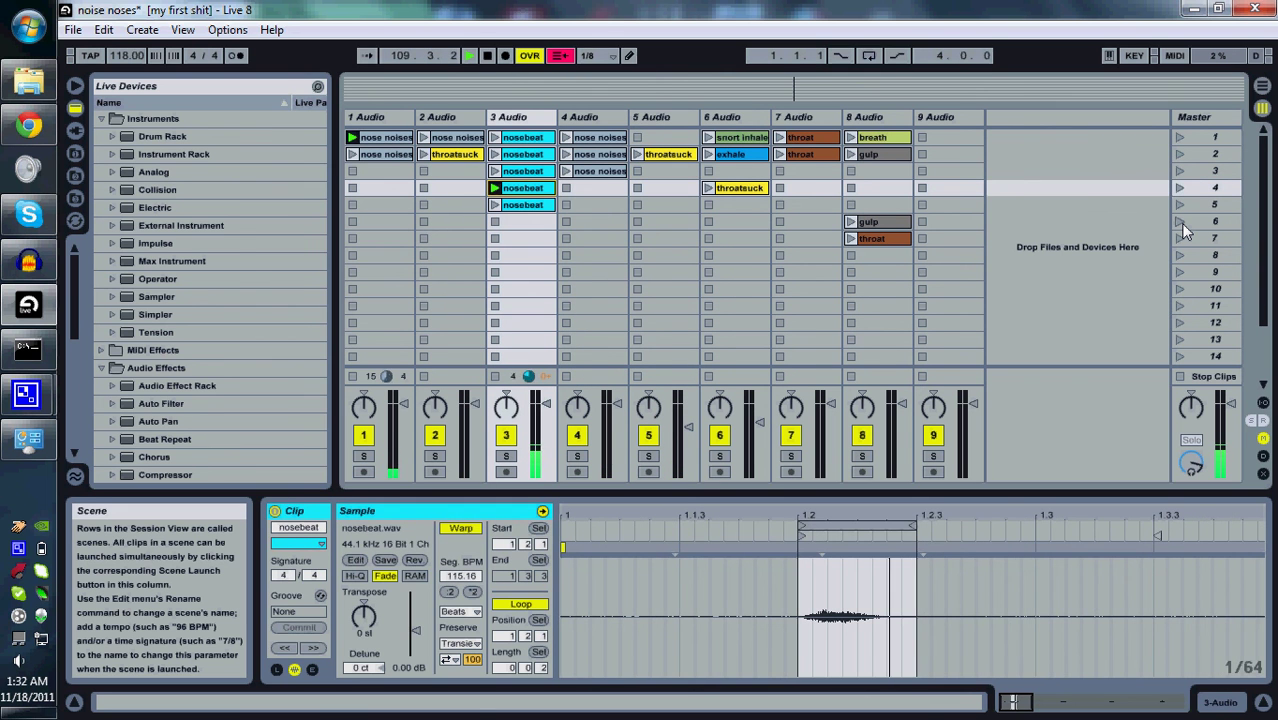
Step: Stop the nosebeat clip on track 3 and the nose noises clip on track 1
key("Down")
key("Down")
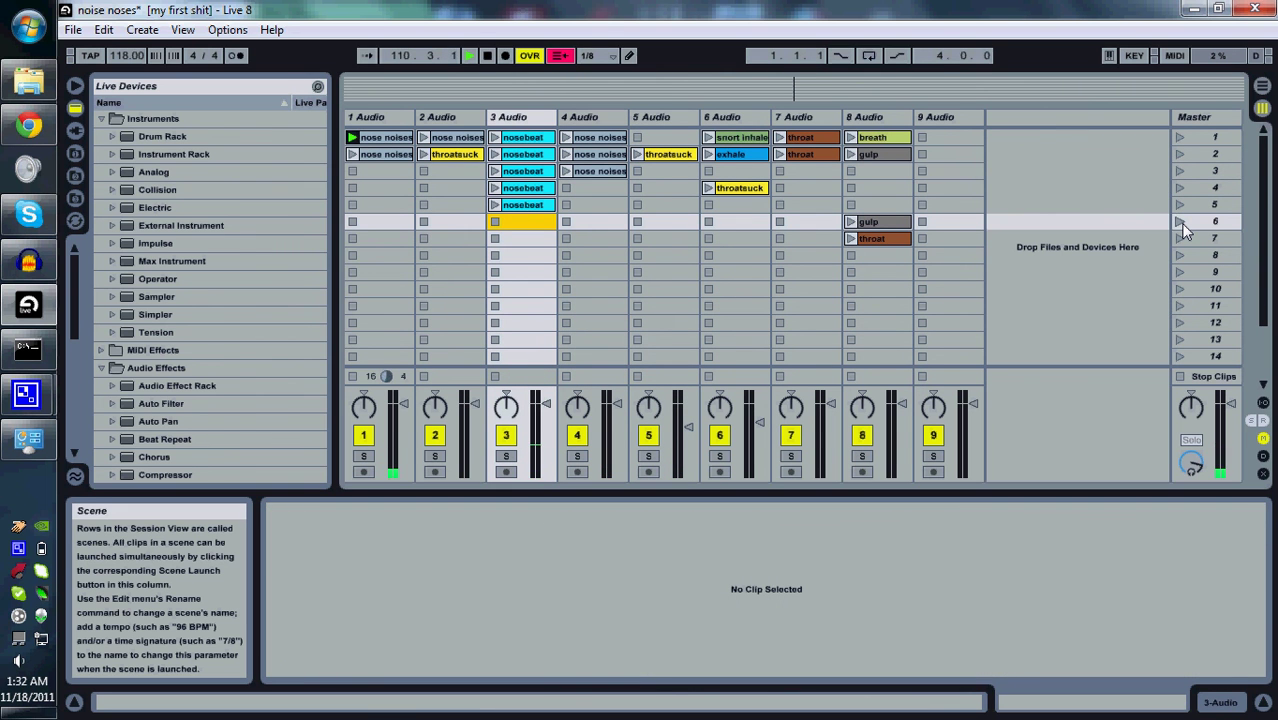
key("Left")
key("Left")
key("Up")
key("Up")
key("Up")
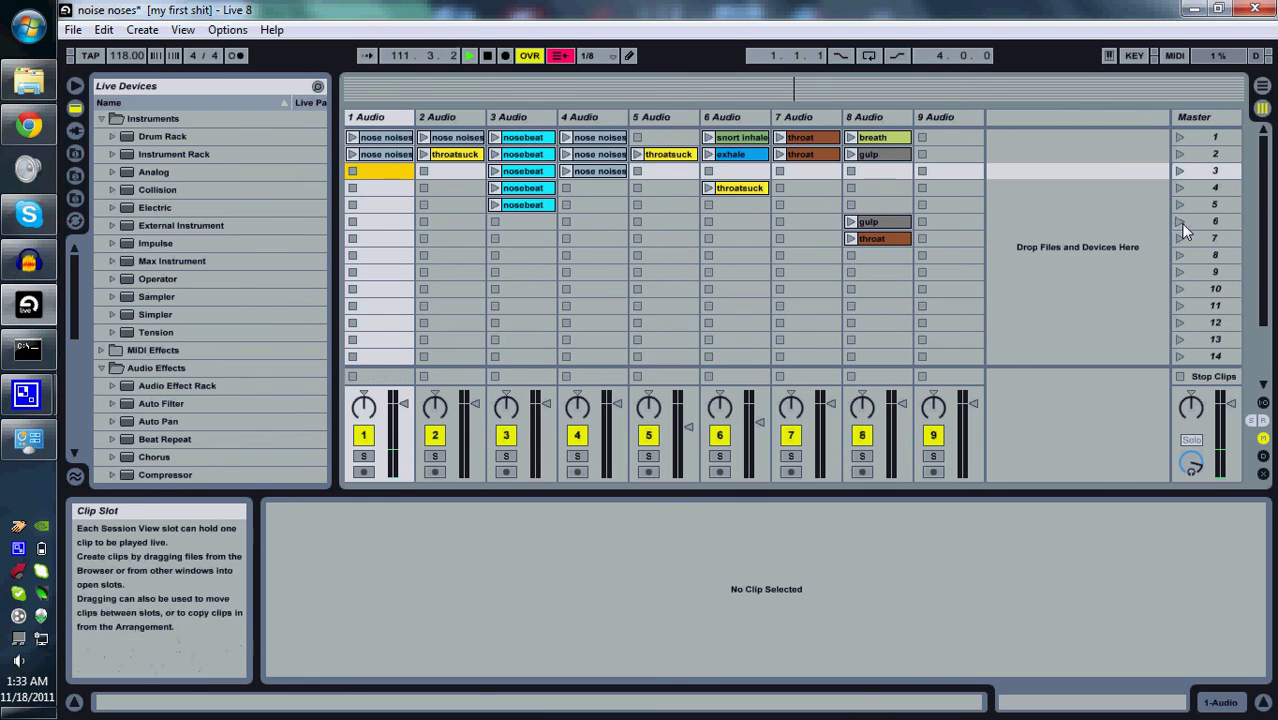
mouse_move(26, 393)
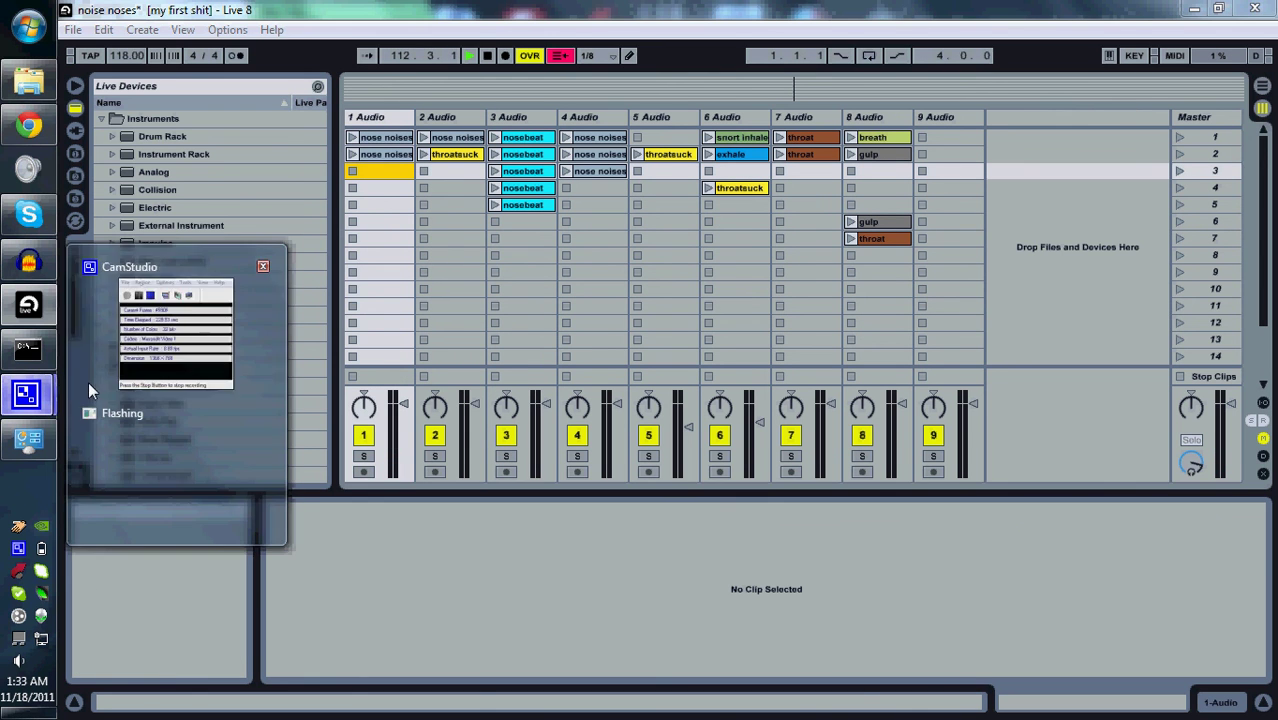